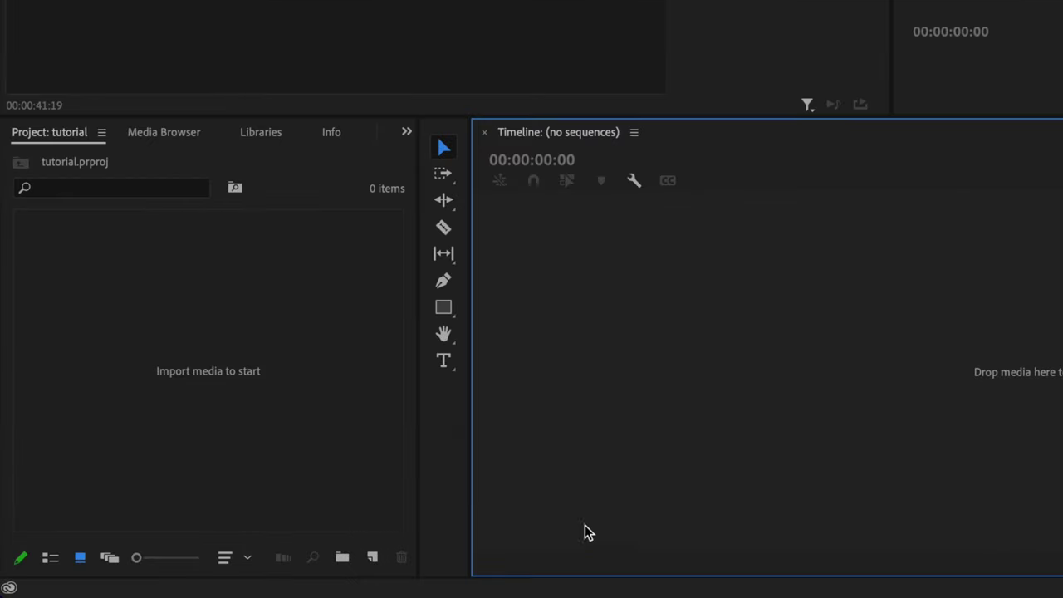
Step: Start a new sequence from the Digital SLR preset DSLR 1080p24 and open its detailed settings
click(371, 561)
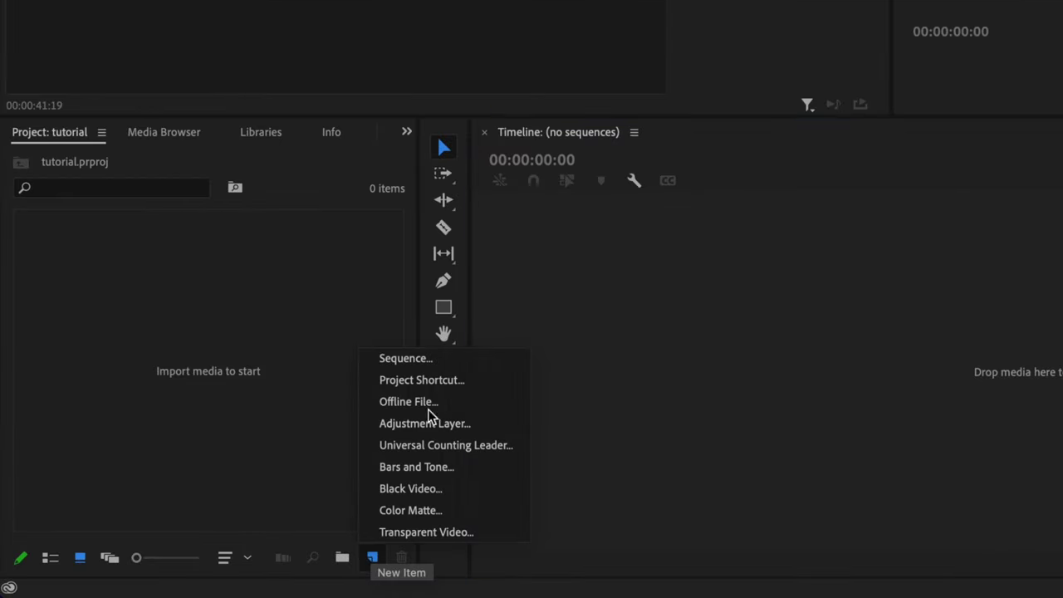
click(431, 366)
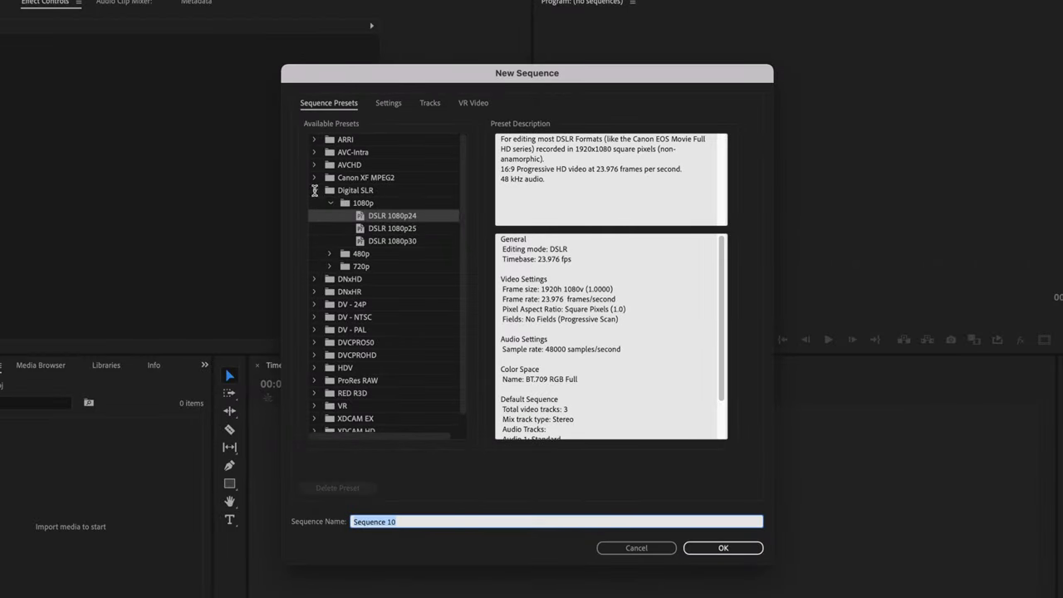
click(315, 191)
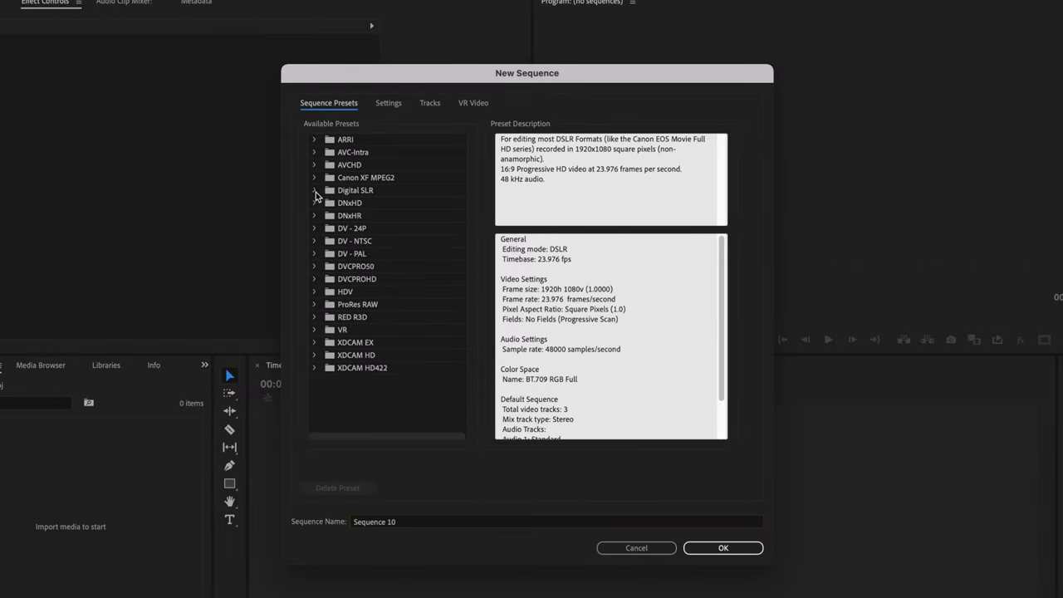
click(316, 192)
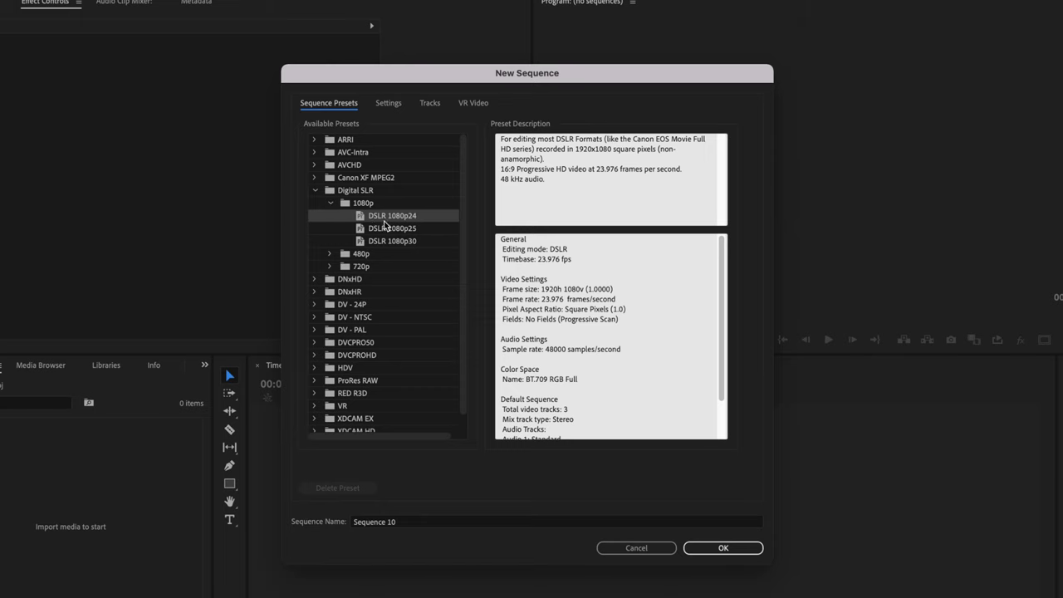
click(388, 105)
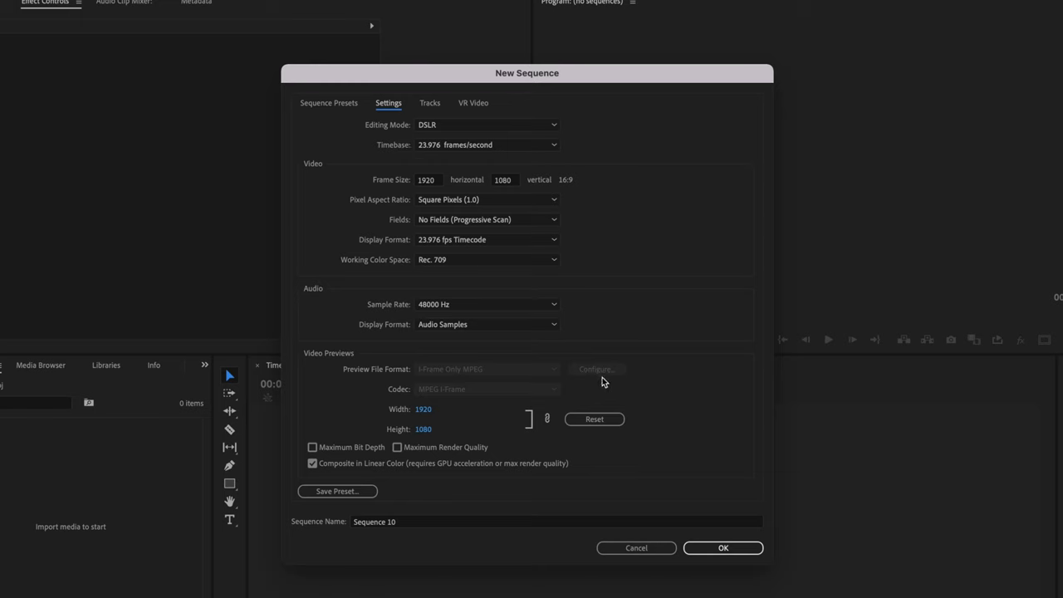
Step: Set the sequence frame size to 3840 horizontal by 2160 vertical
click(437, 180)
text(3840)
key(Tab)
text(2)
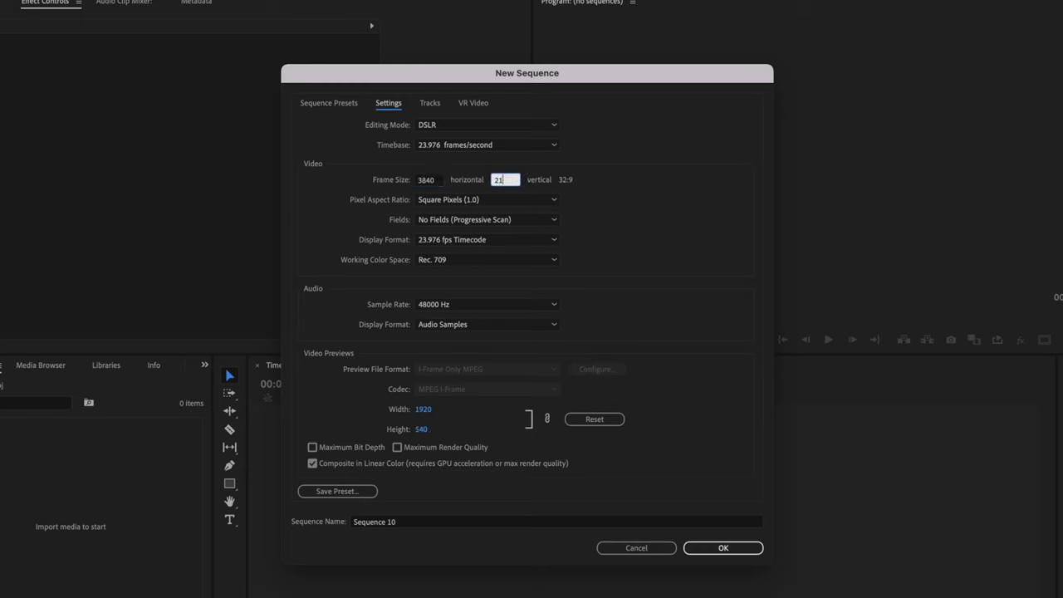
text(160)
key(Tab)
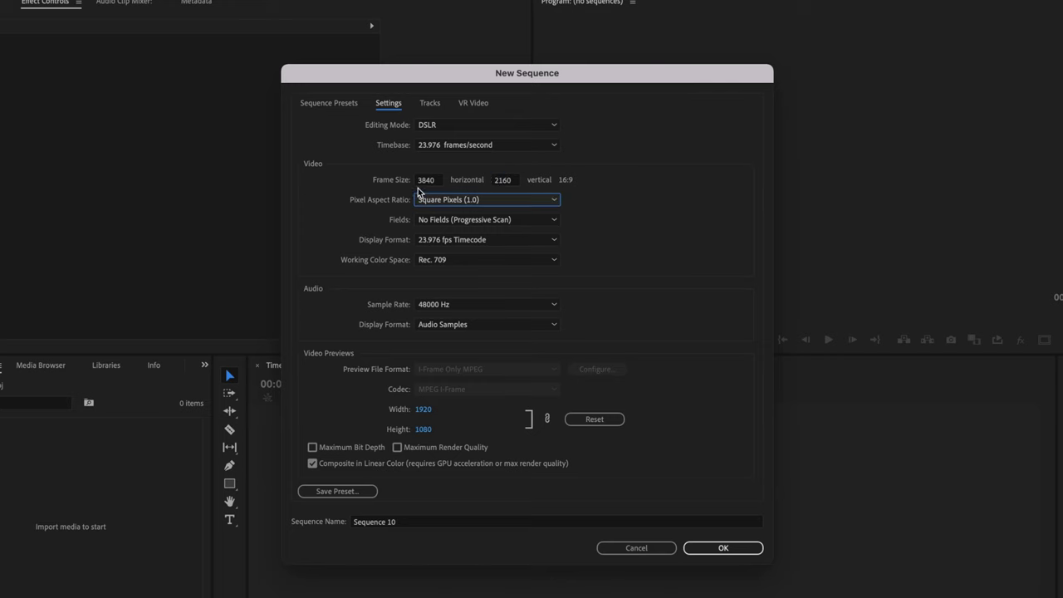
Step: Set the sequence frame size to 1920 horizontal by 1080 vertical and create the sequence
click(426, 181)
text(1920)
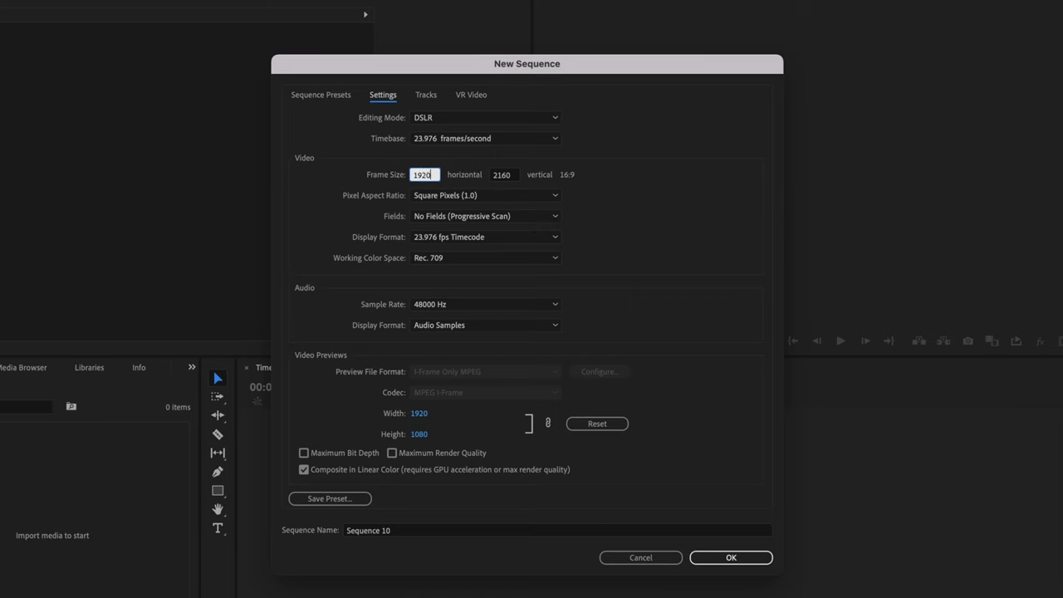
key(Tab)
text(1)
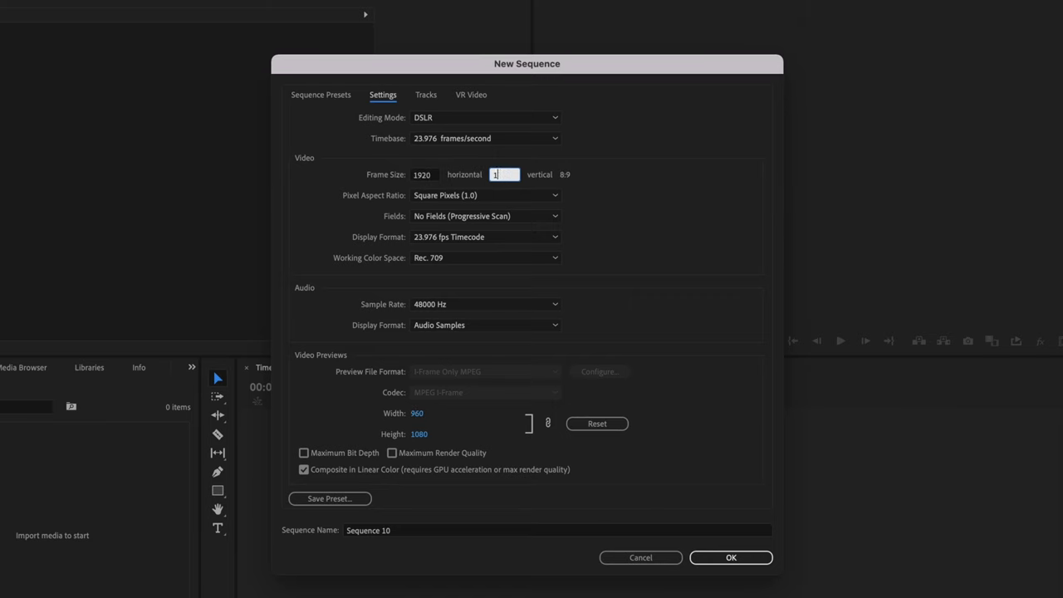
text(080)
key(Tab)
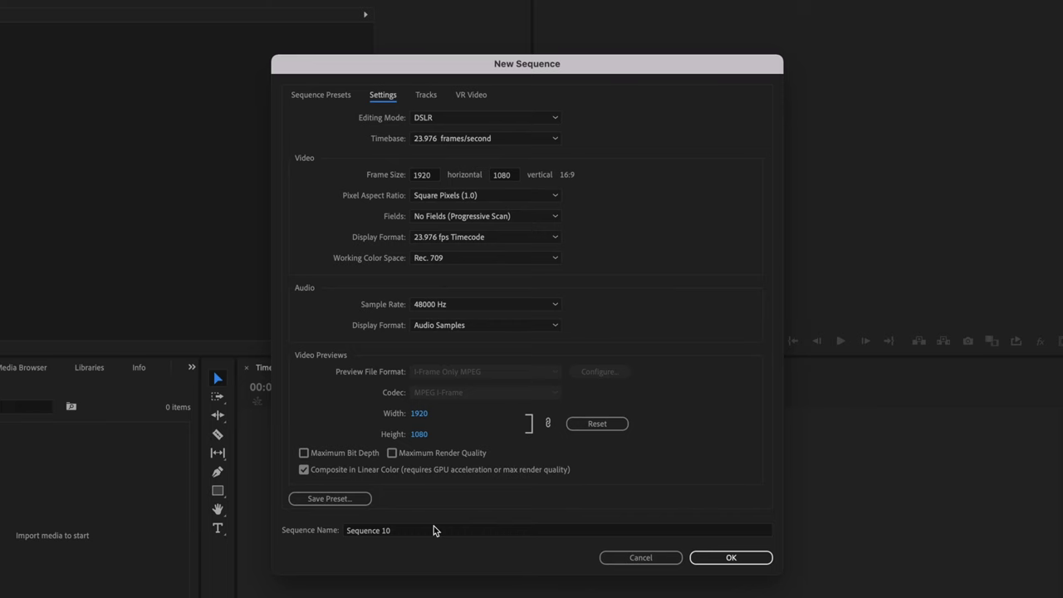
click(732, 557)
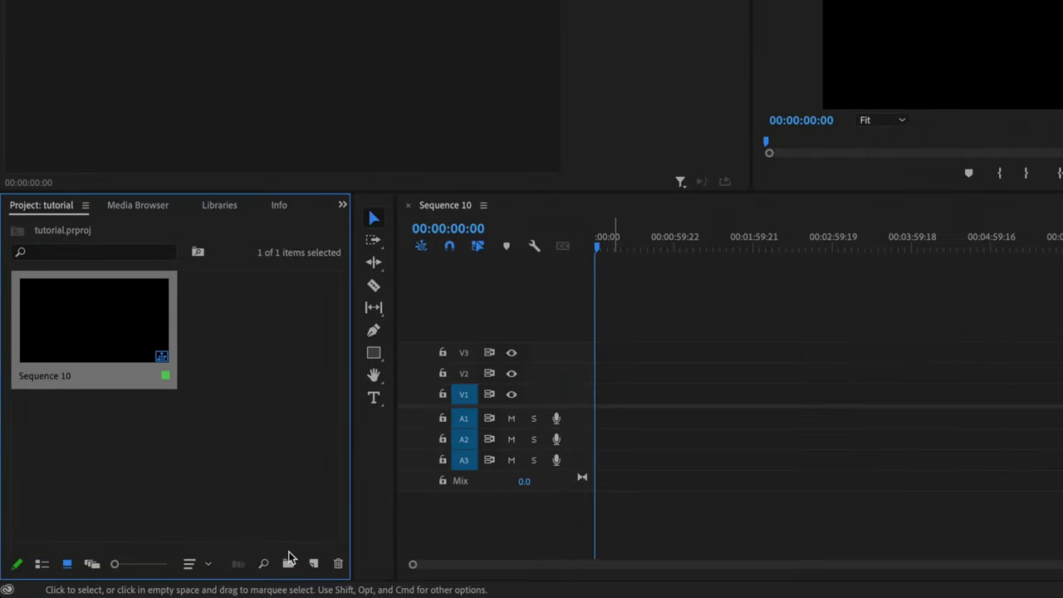
Step: Create a new bin named Photos in the project
click(196, 582)
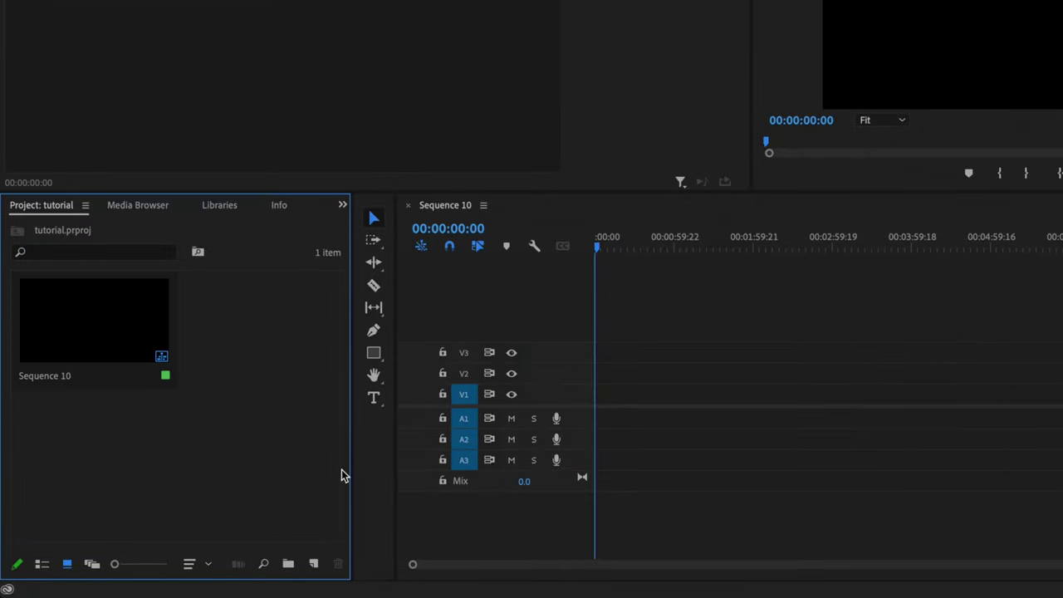
click(288, 566)
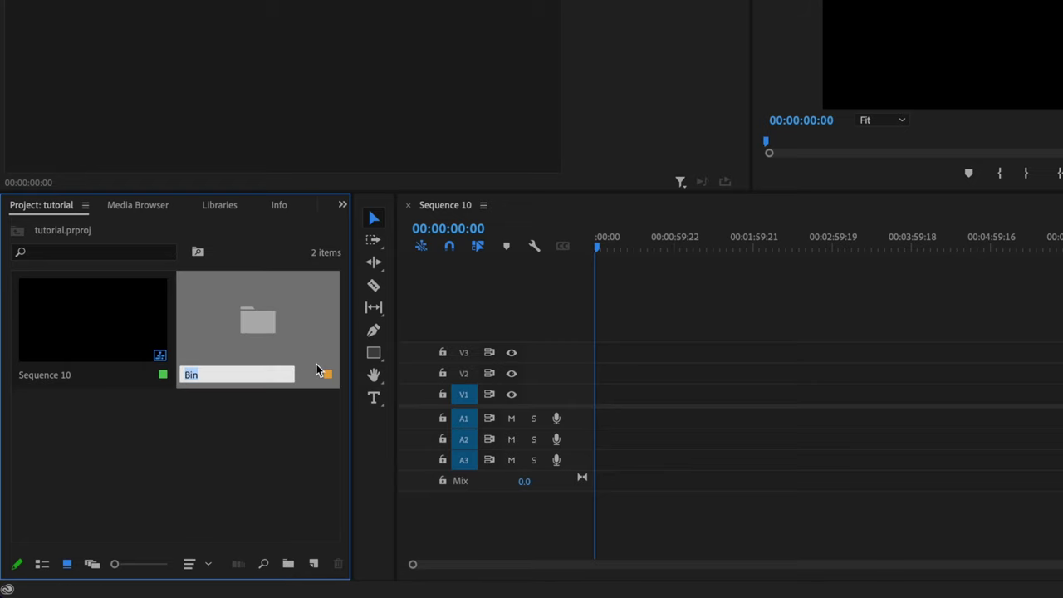
text(Photos)
click(261, 441)
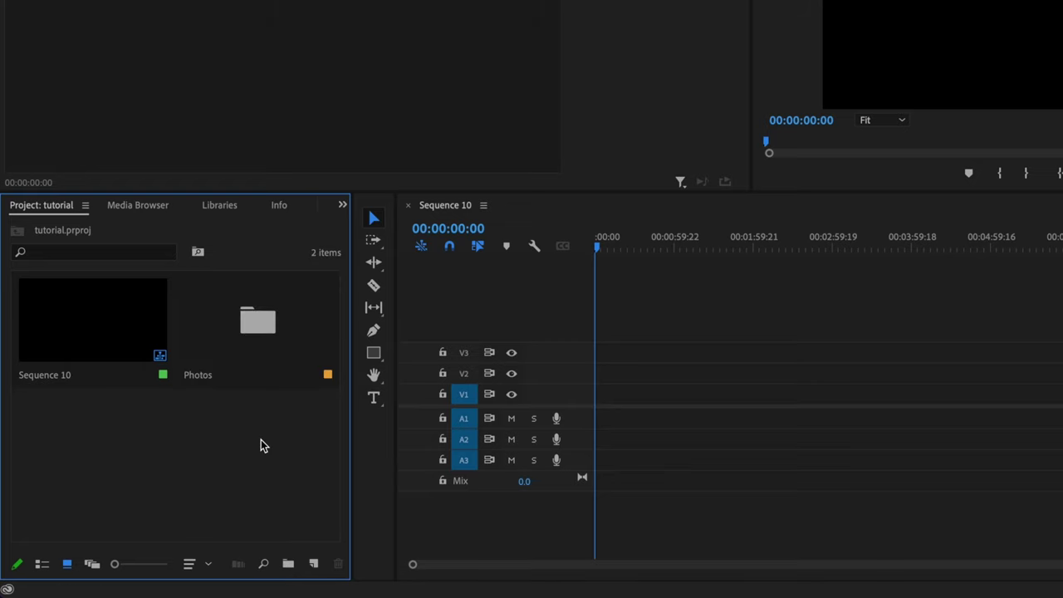
Step: Show the project items in list view, return to icon view and clear the selection
click(42, 565)
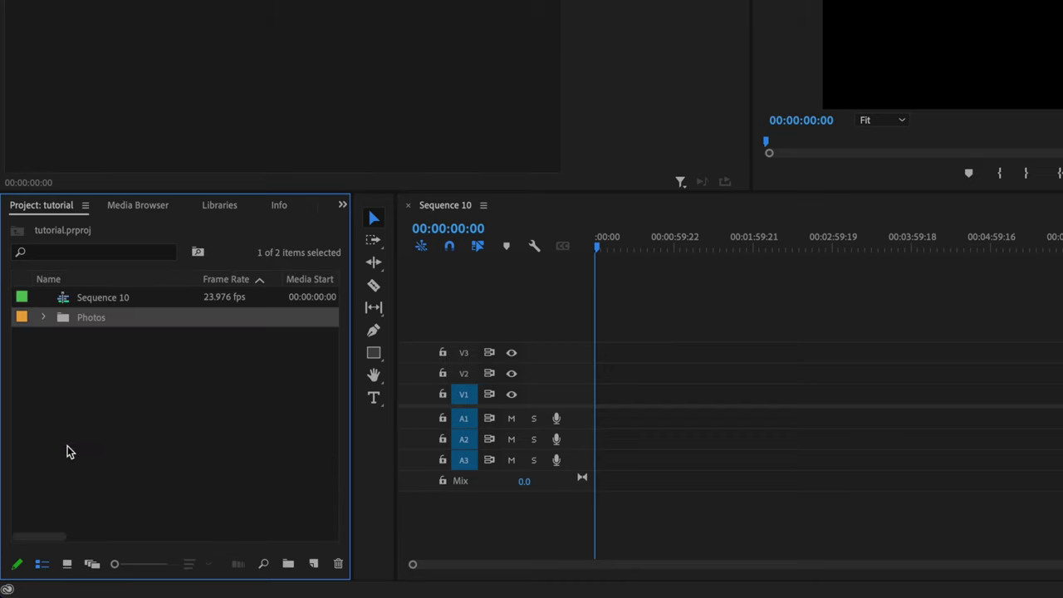
click(67, 565)
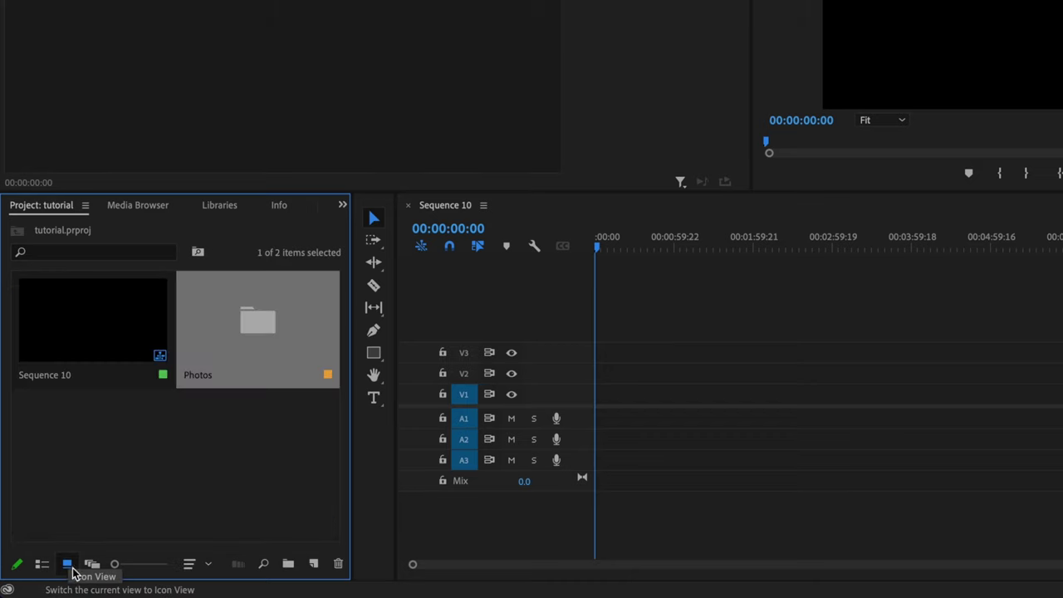
click(240, 475)
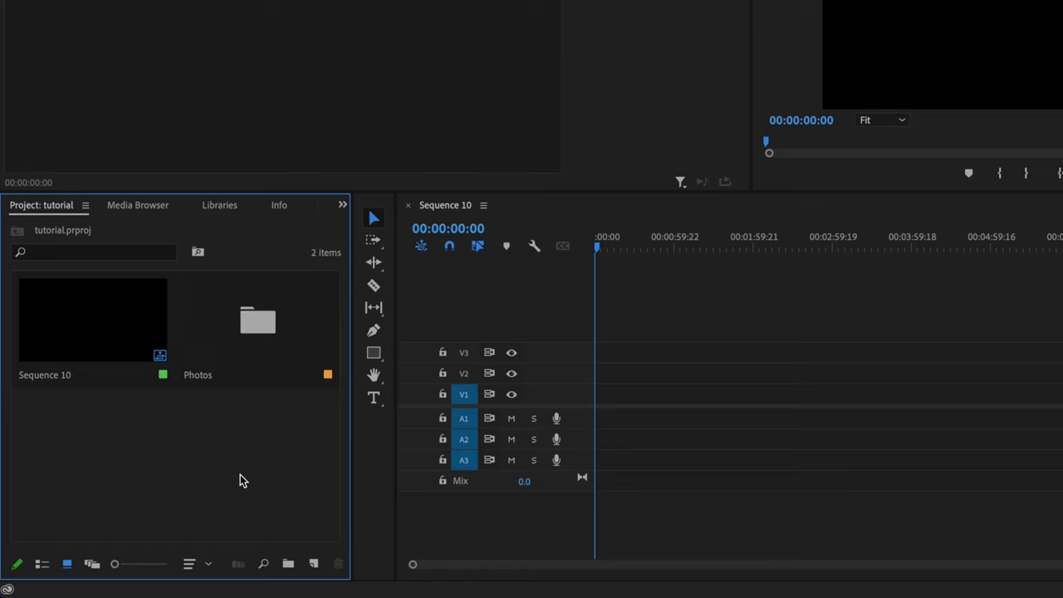
Step: Open the Photos bin and import all the images from the 06 STILLS folder into it
double_click(254, 318)
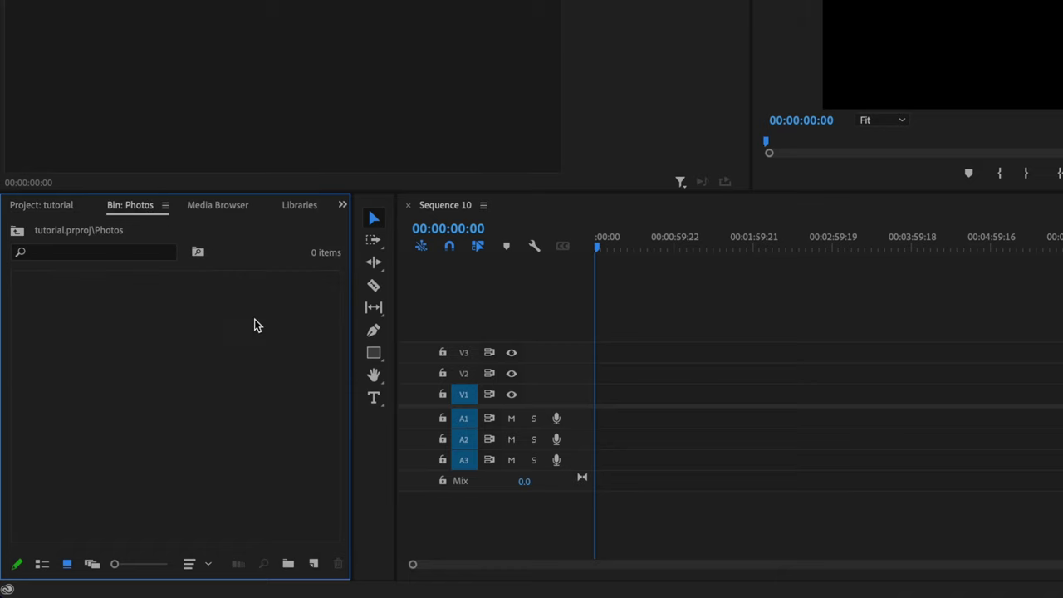
double_click(142, 404)
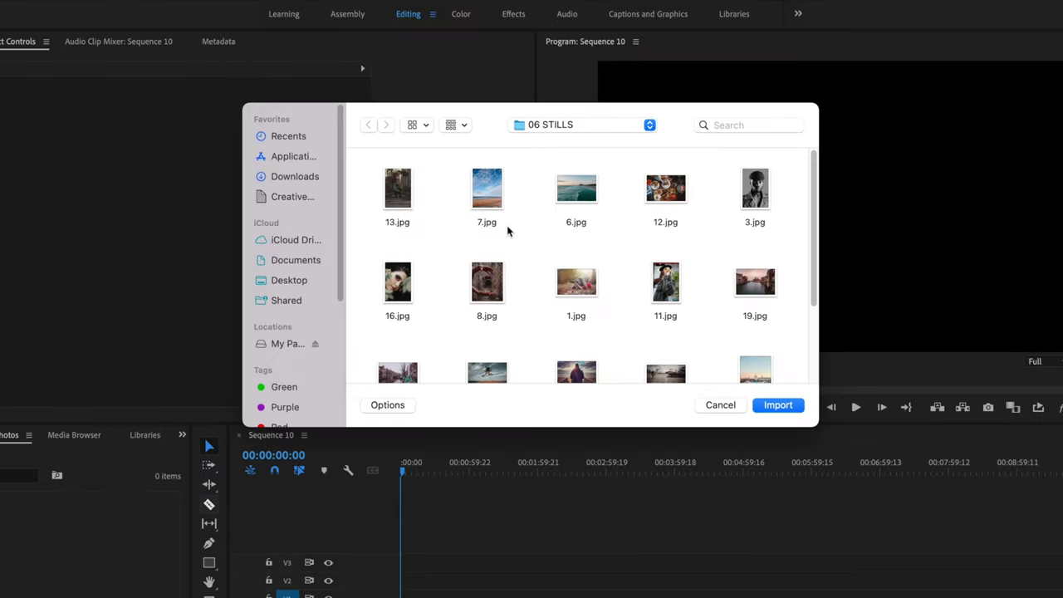
click(399, 194)
key(super+a)
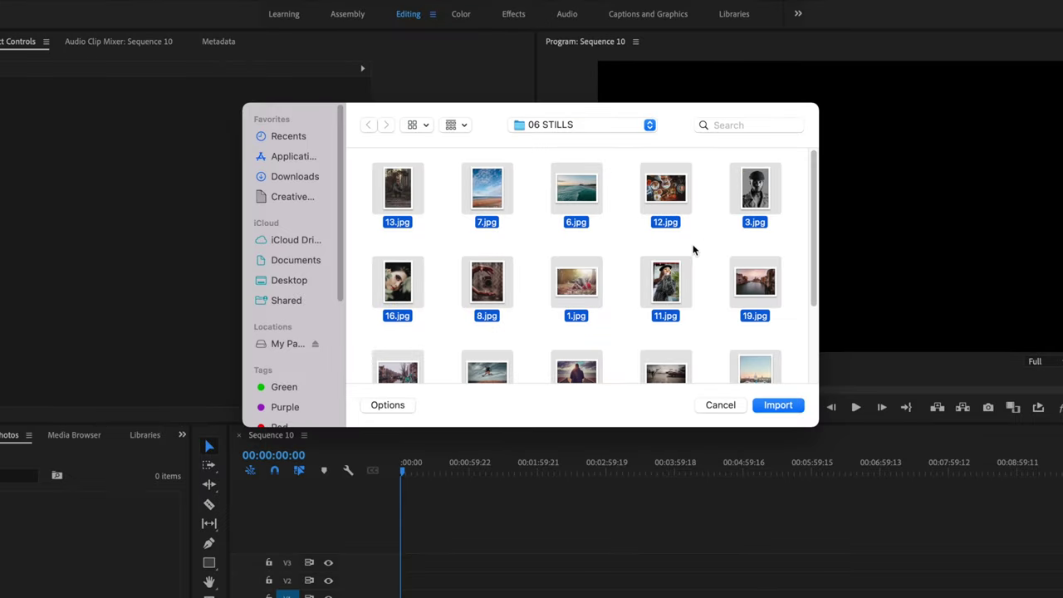
scroll(664, 253, down, 3)
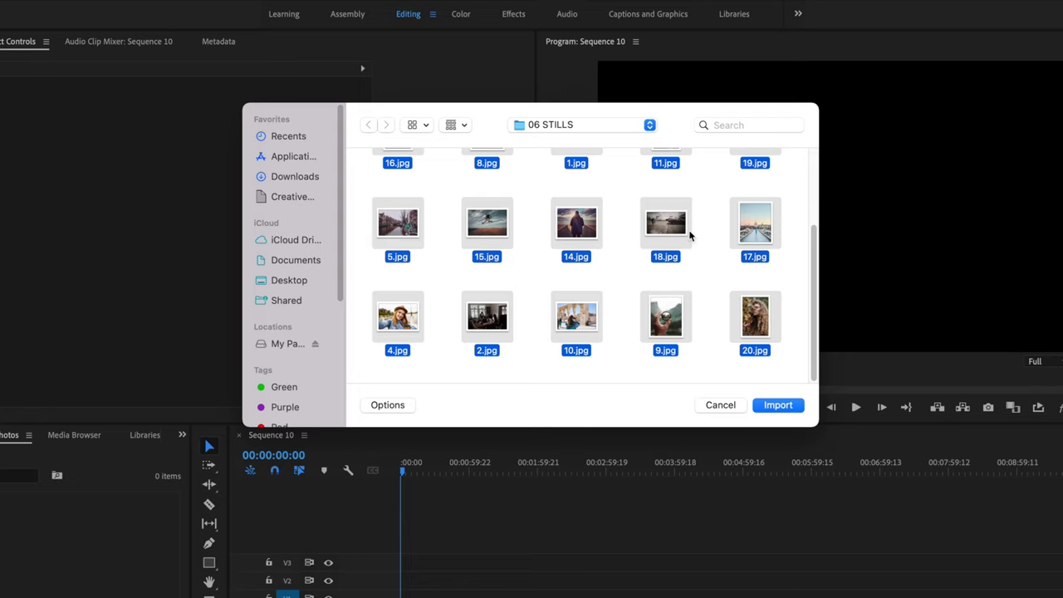
click(768, 405)
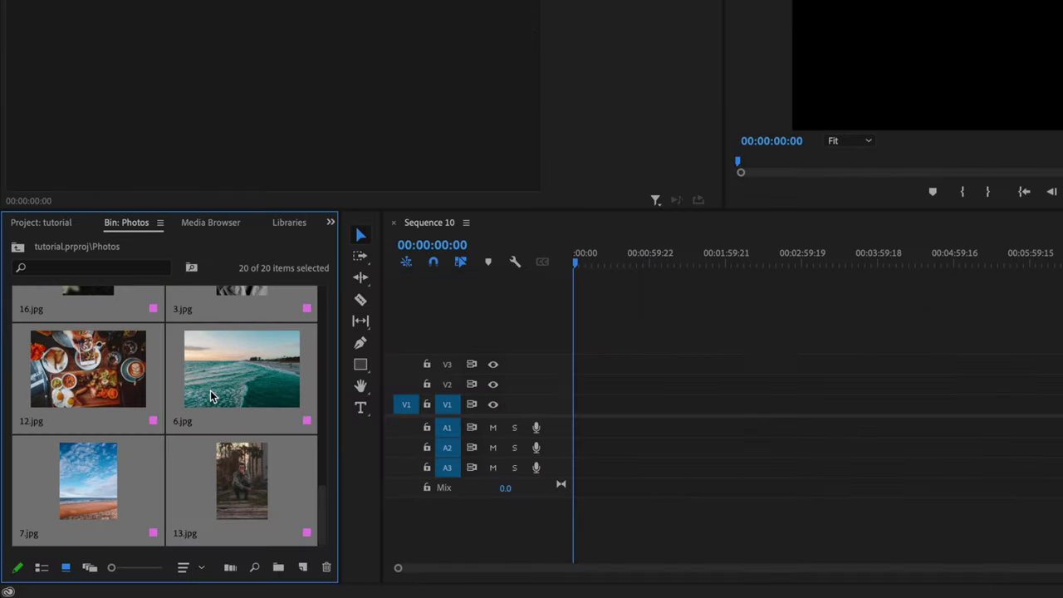
Step: Maximize the Photos bin to show all imported images at once and deselect them
scroll(191, 357, up, 3)
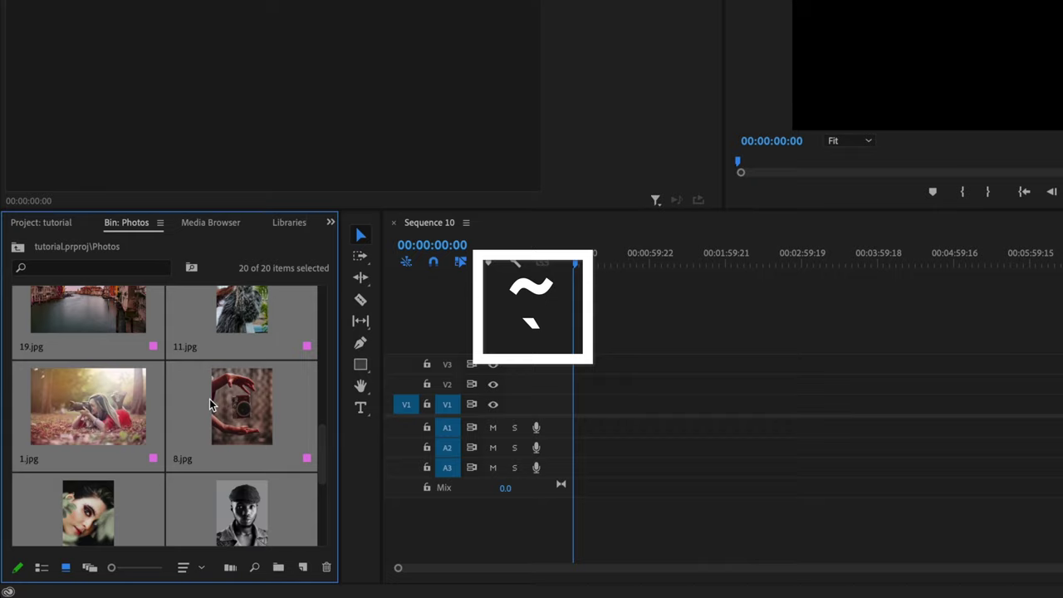
key(grave)
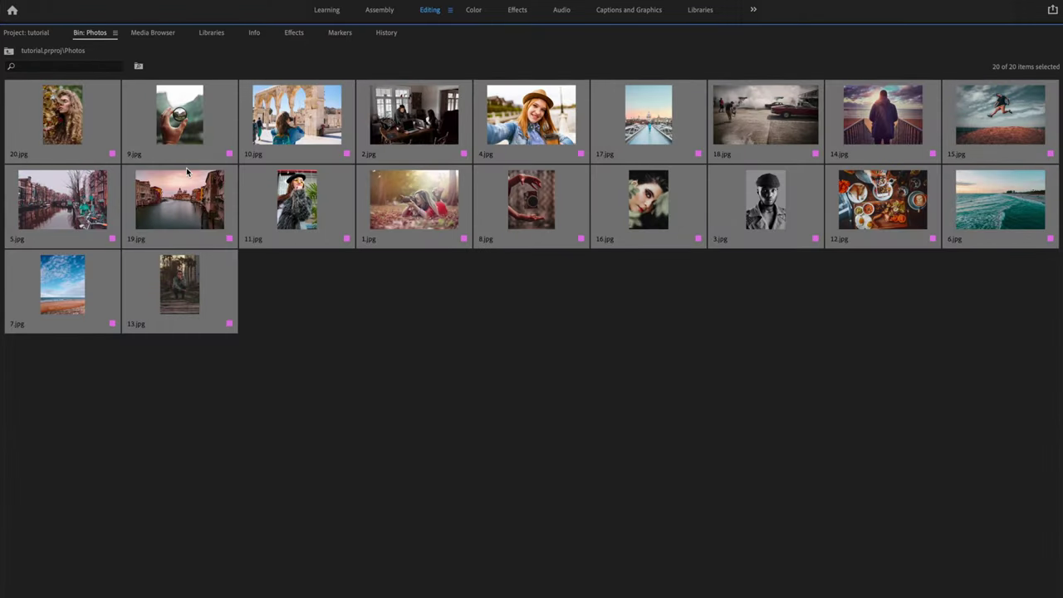
click(426, 313)
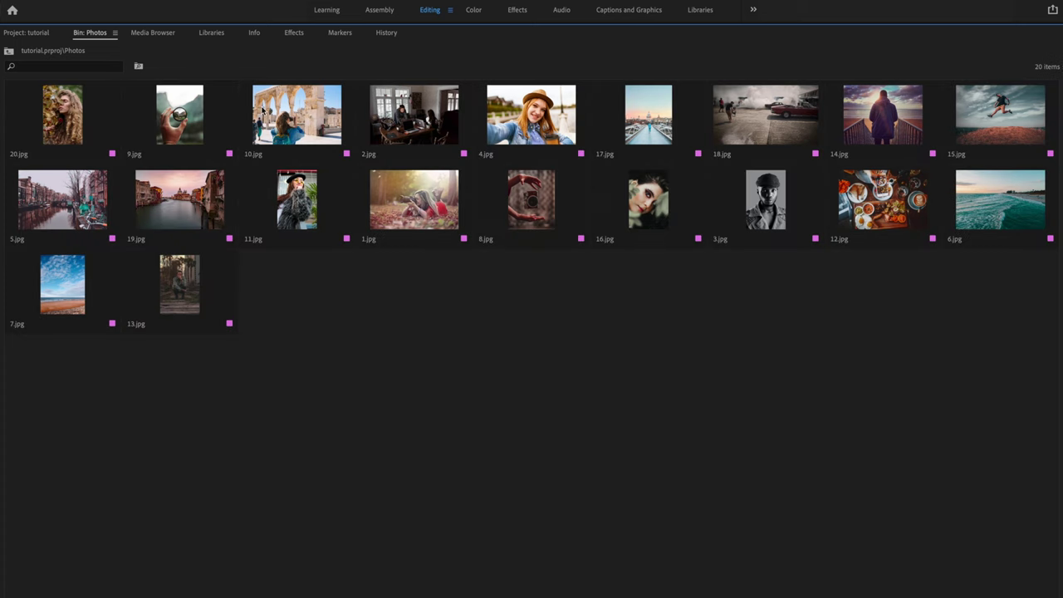
Step: Rearrange the photo thumbnails so 11.jpg comes first, 16.jpg follows 2.jpg, and 6.jpg sits between 8.jpg and 20.jpg
drag(327, 213, 10, 116)
drag(296, 114, 123, 116)
drag(296, 114, 474, 200)
drag(648, 199, 488, 126)
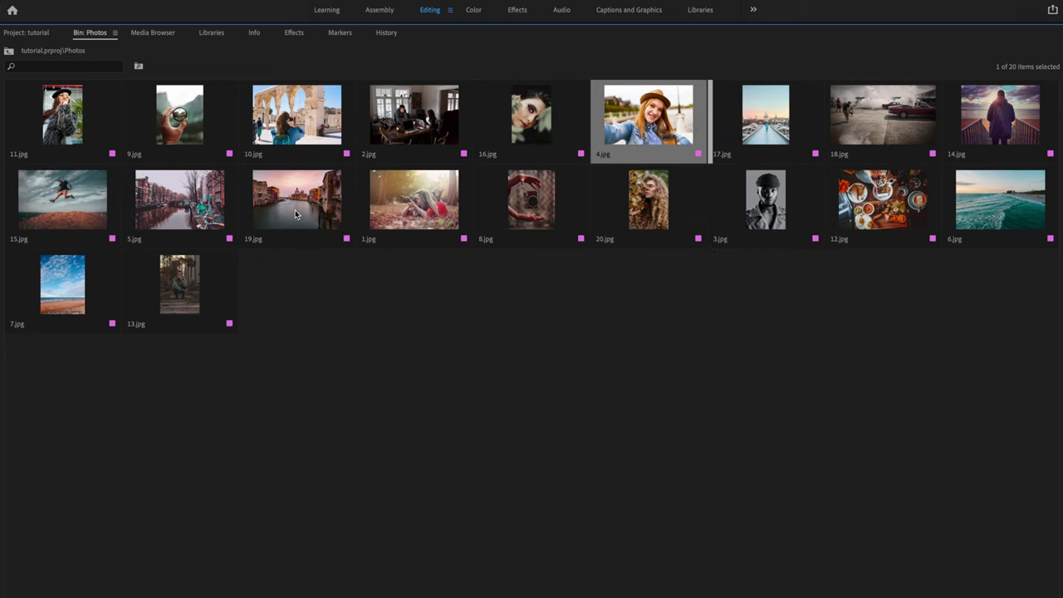
click(983, 207)
drag(983, 208, 591, 203)
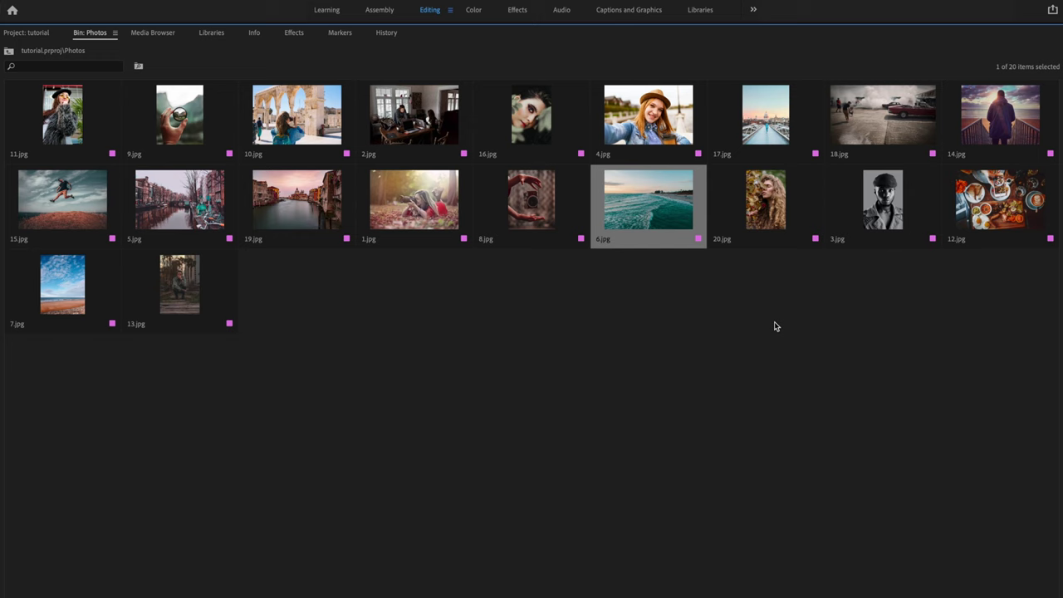
Step: Select every photo from 11.jpg to 13.jpg and set their common clip duration with Speed/Duration
click(57, 126)
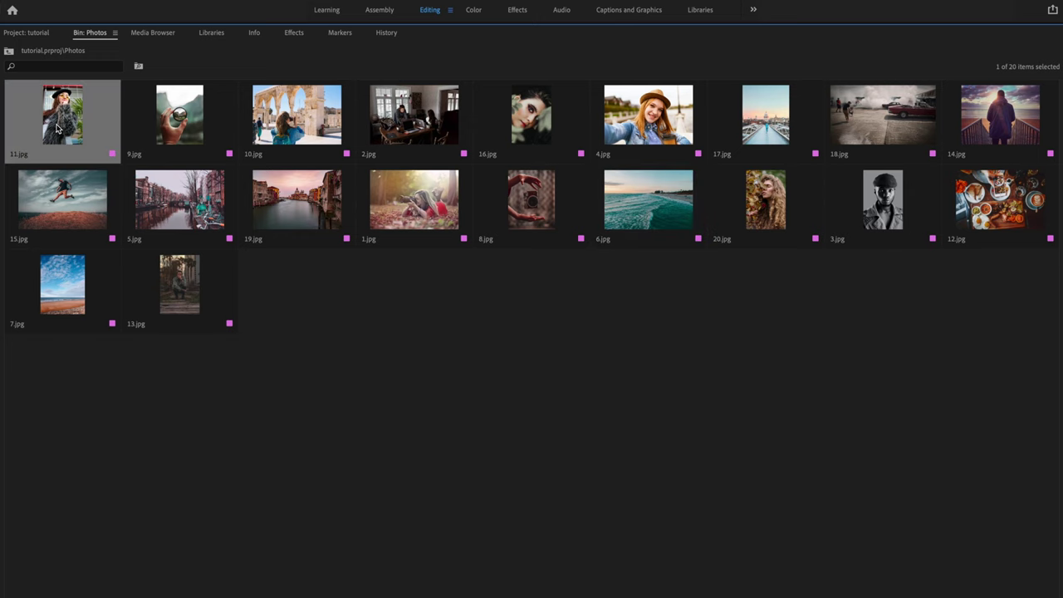
shift+click(181, 298)
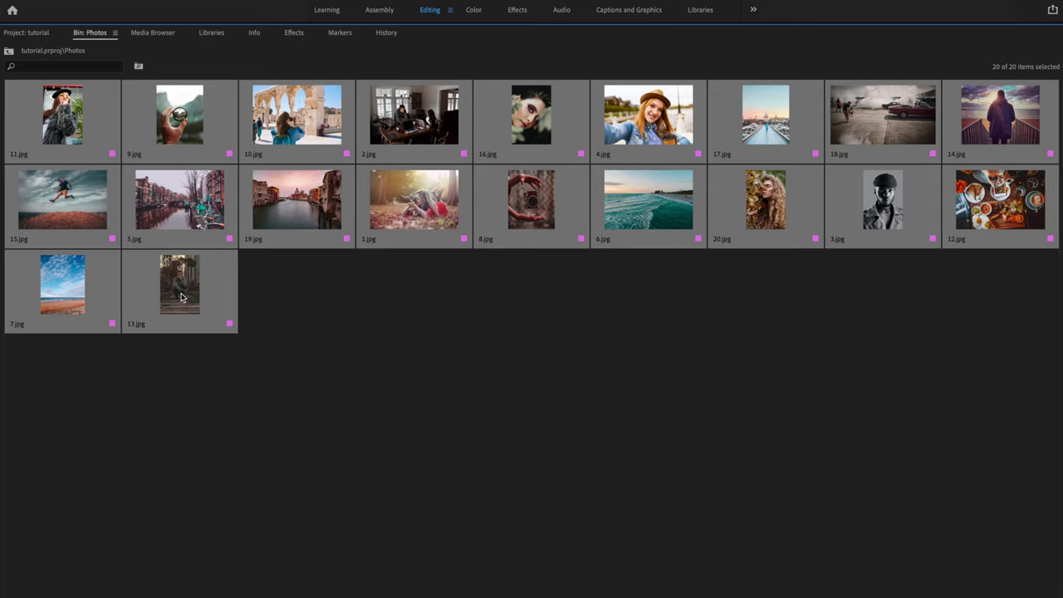
right_click(181, 297)
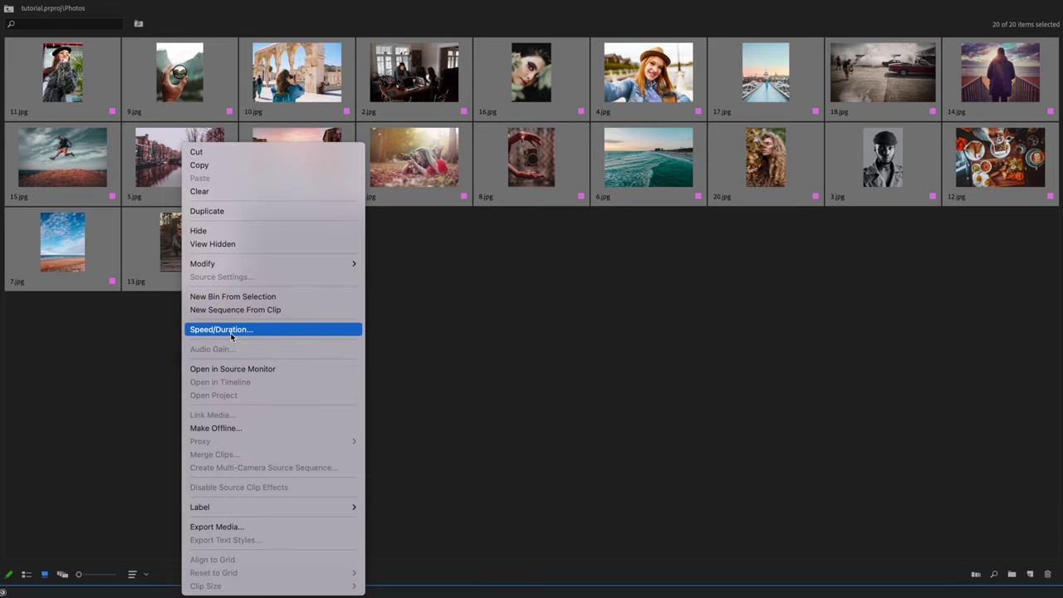
click(230, 330)
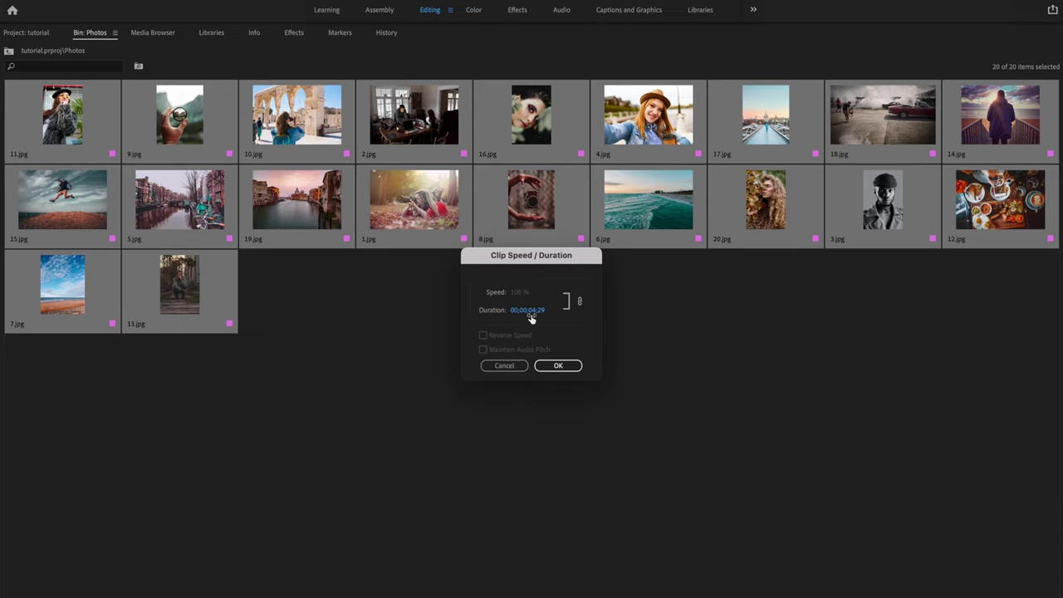
click(531, 311)
click(537, 311)
click(552, 365)
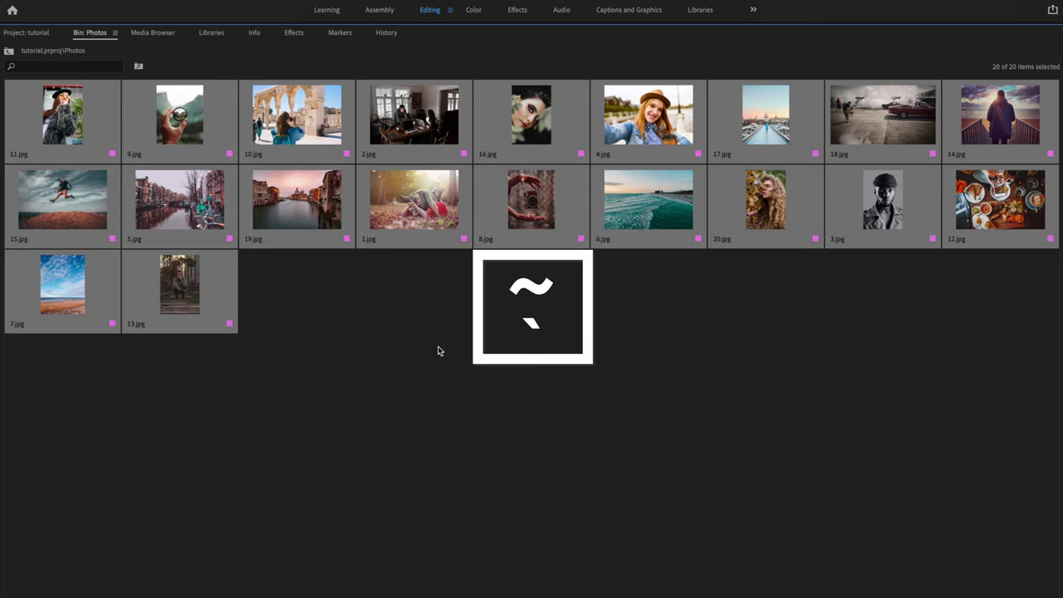
Step: Restore the bin to its normal size, select all 20 photos and place them on track V1 at the sequence start
key(grave)
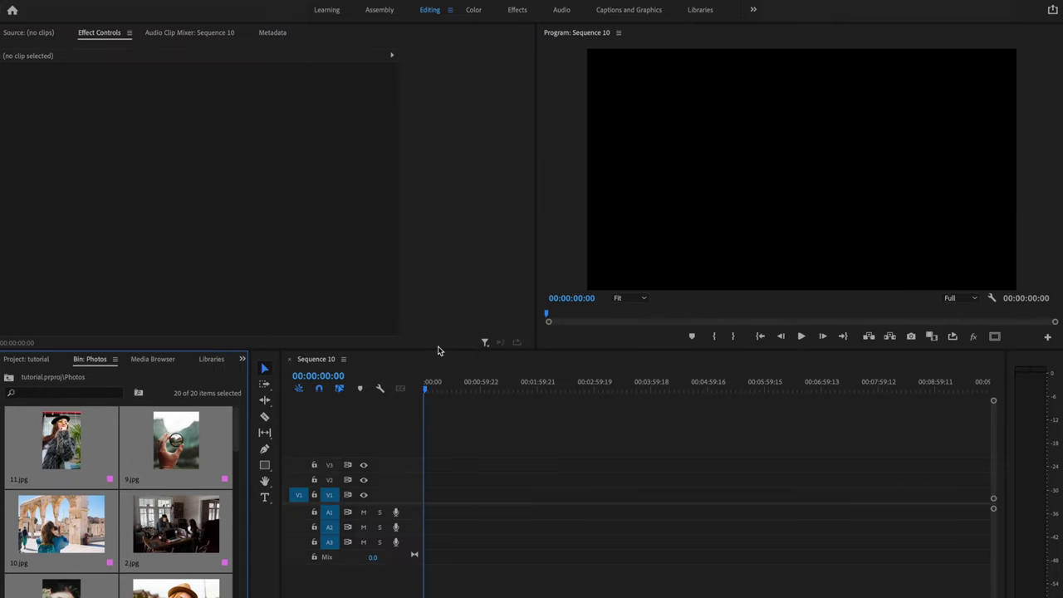
click(88, 443)
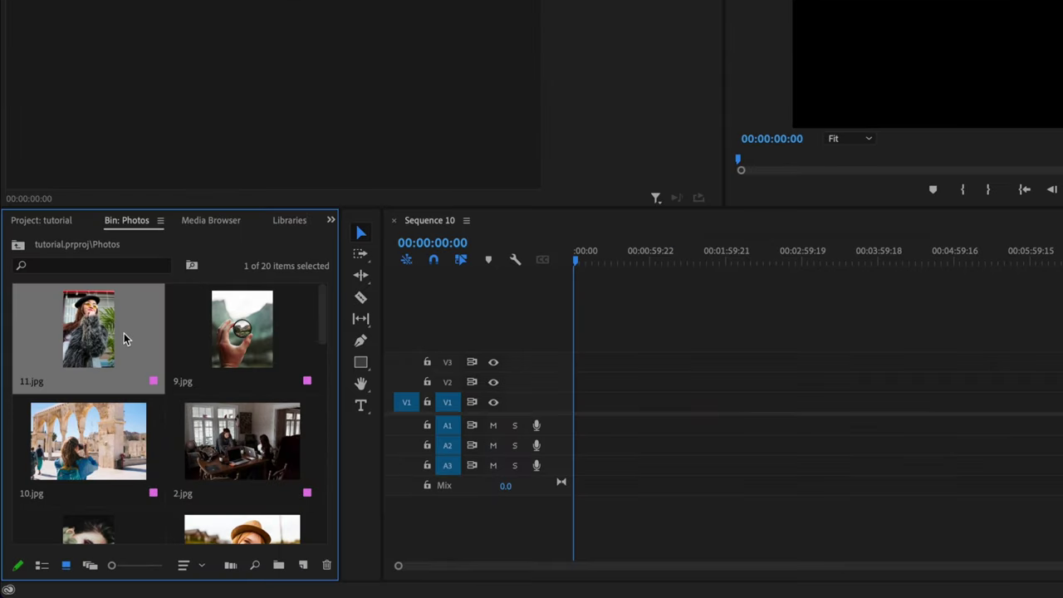
key(ctrl+a)
scroll(213, 359, down, 5)
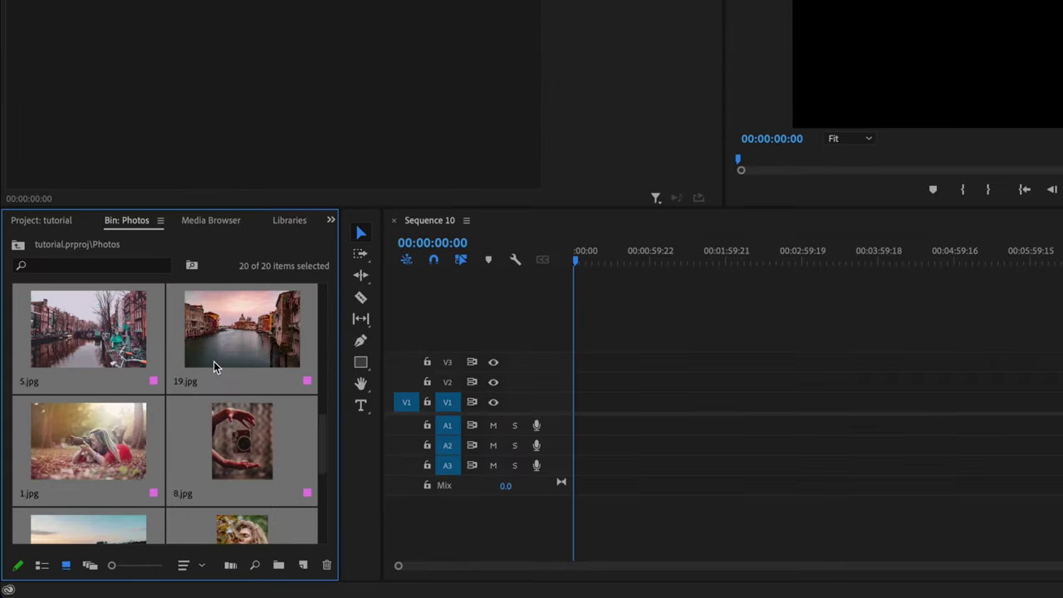
drag(215, 367, 593, 415)
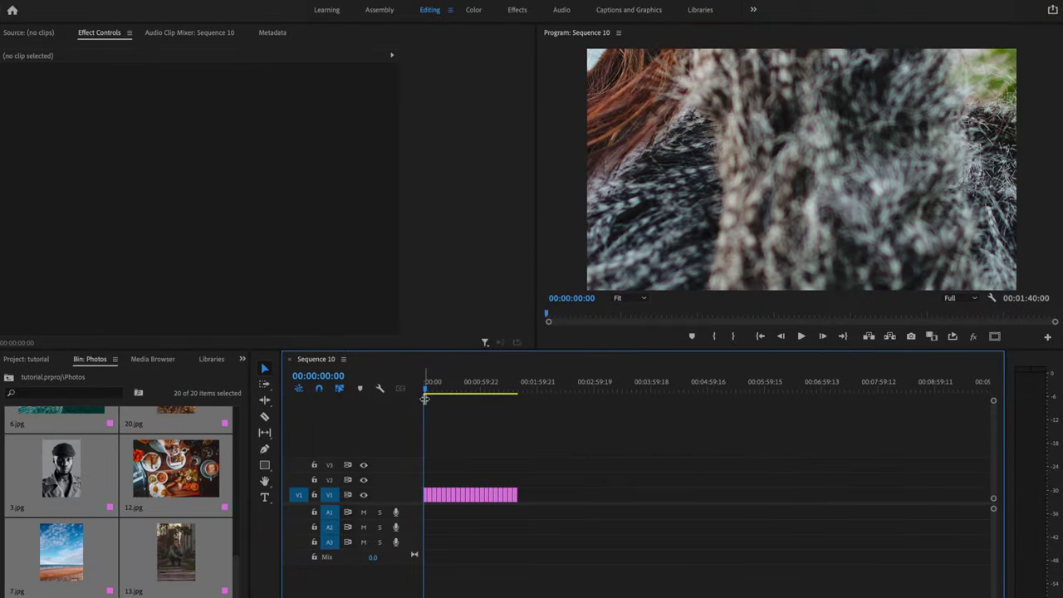
Step: Apply Scale to Frame Size to every photo clip on V1, review the photos and return the playhead to the start
drag(428, 392, 511, 400)
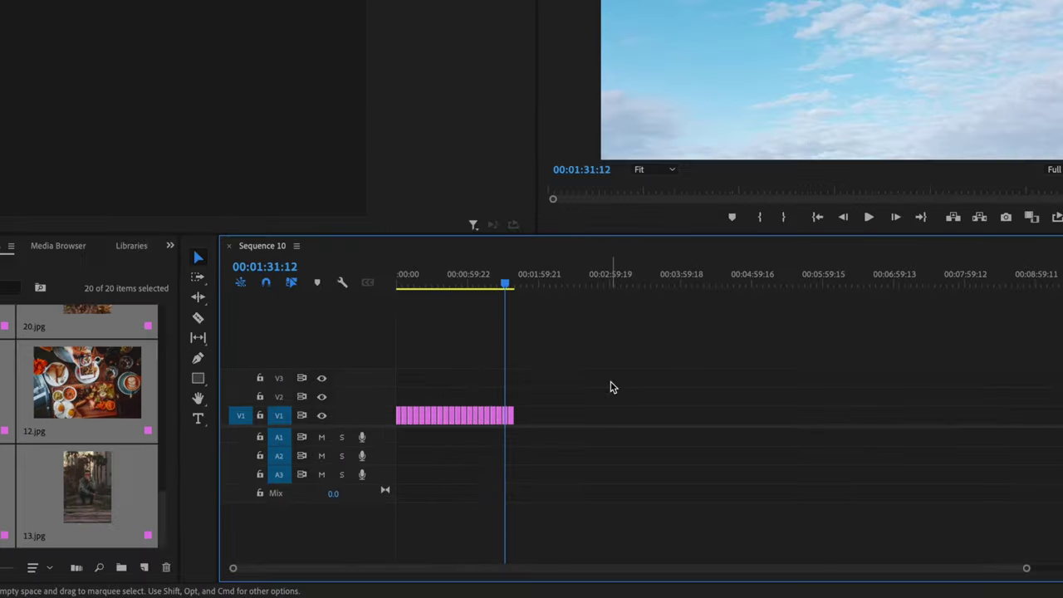
key(super+a)
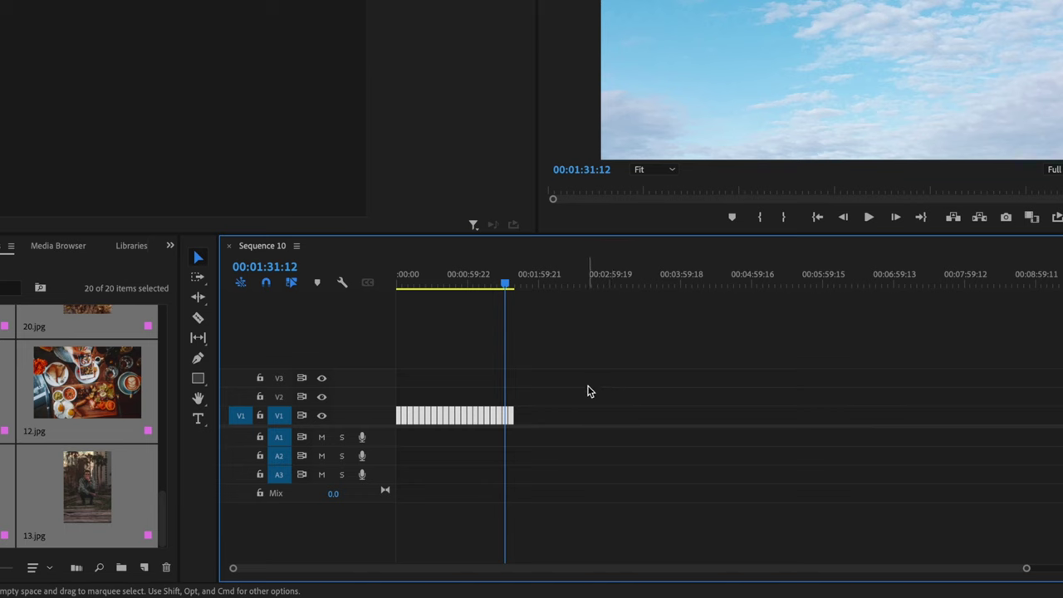
drag(587, 366, 399, 420)
right_click(464, 415)
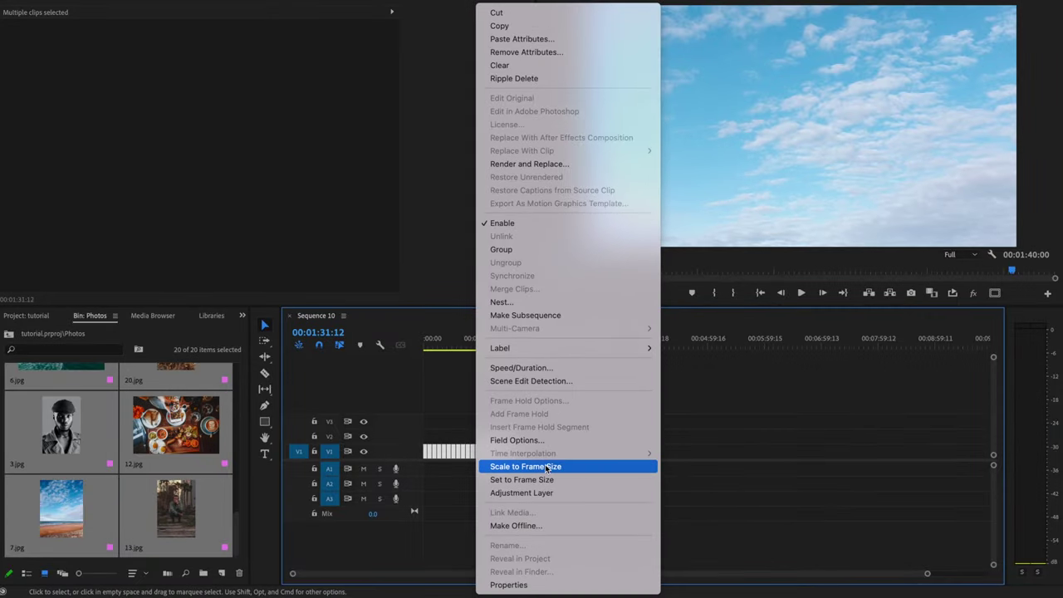
click(525, 466)
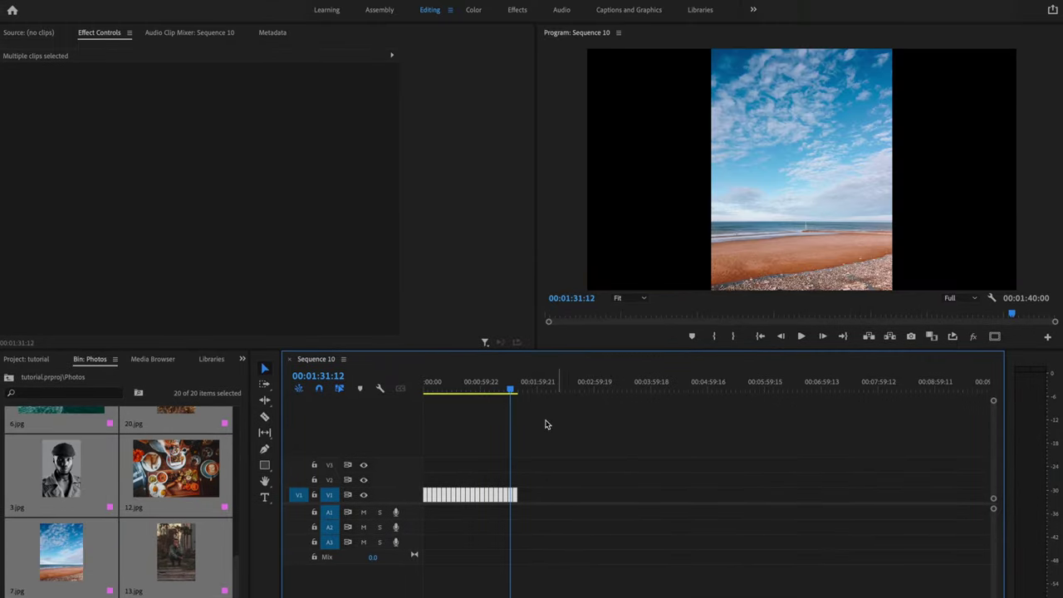
click(499, 345)
drag(499, 388, 443, 388)
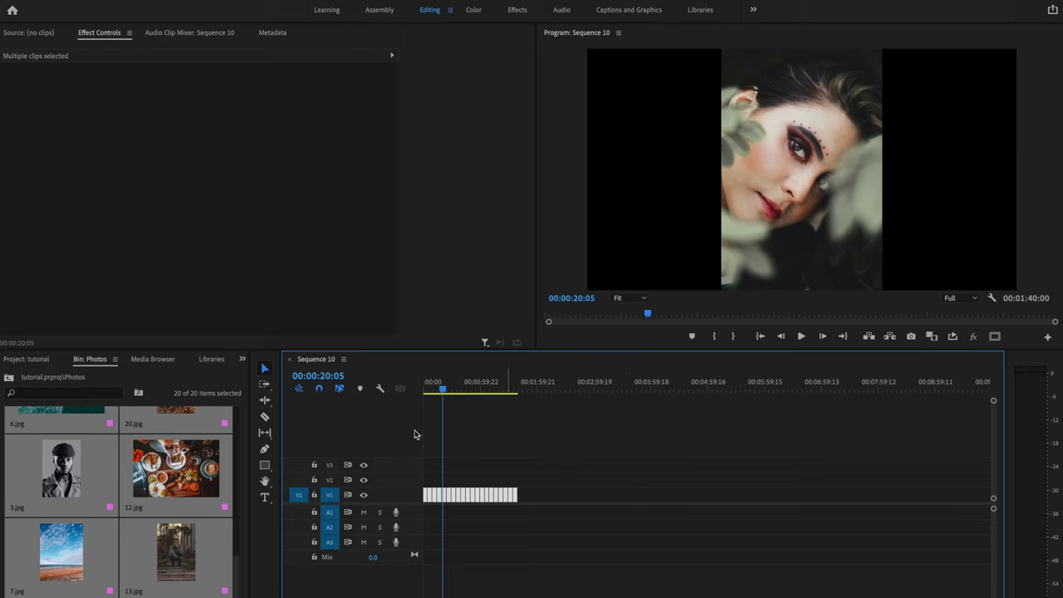
click(437, 389)
drag(437, 389, 424, 389)
Step: Duplicate all the V1 photo clips onto track V2 directly above the originals
click(579, 487)
drag(570, 354, 400, 401)
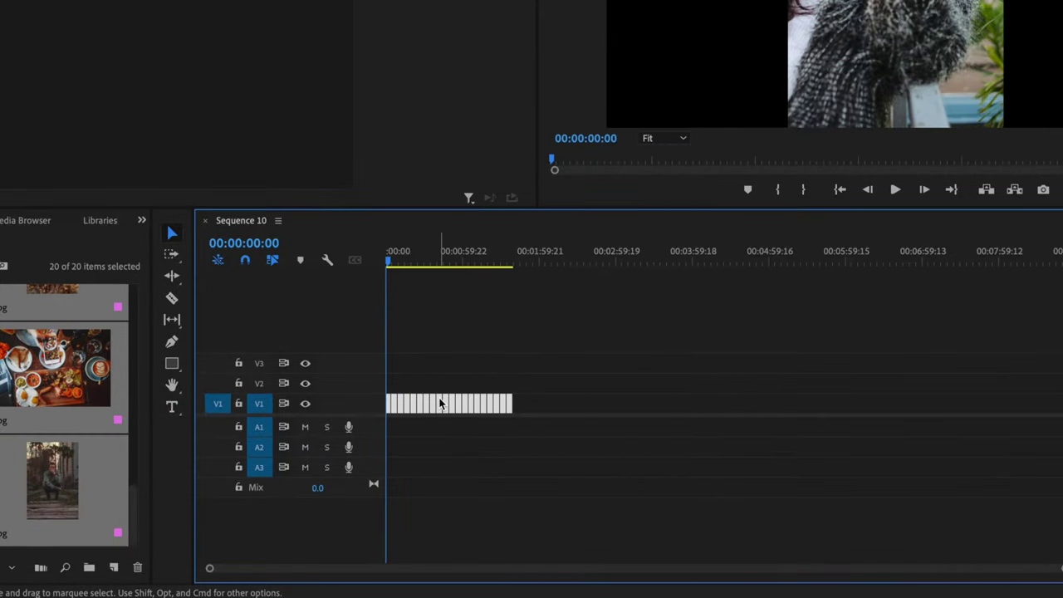
drag(424, 399, 413, 387)
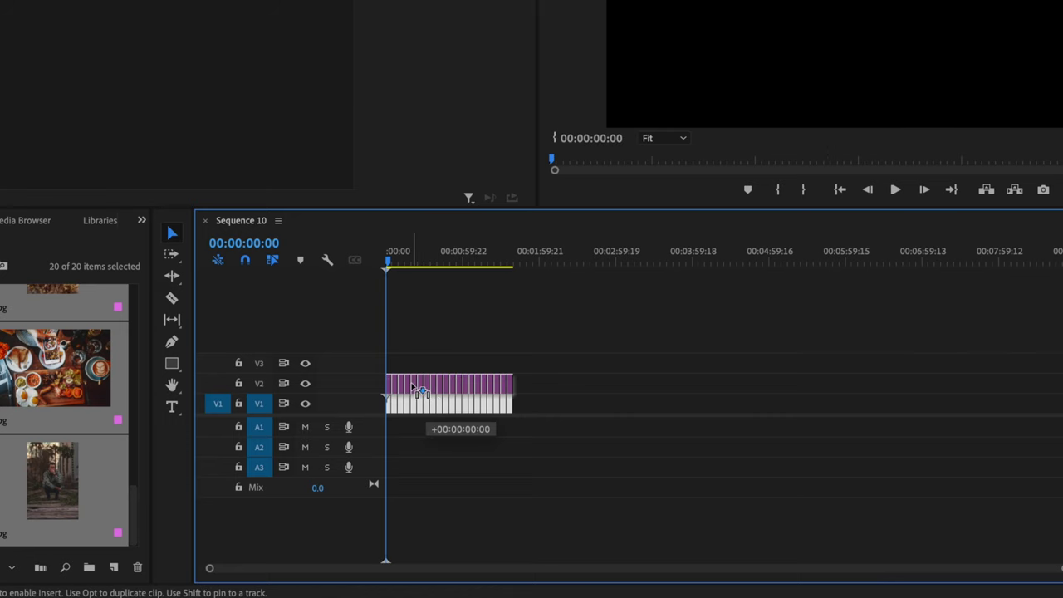
drag(415, 388, 415, 386)
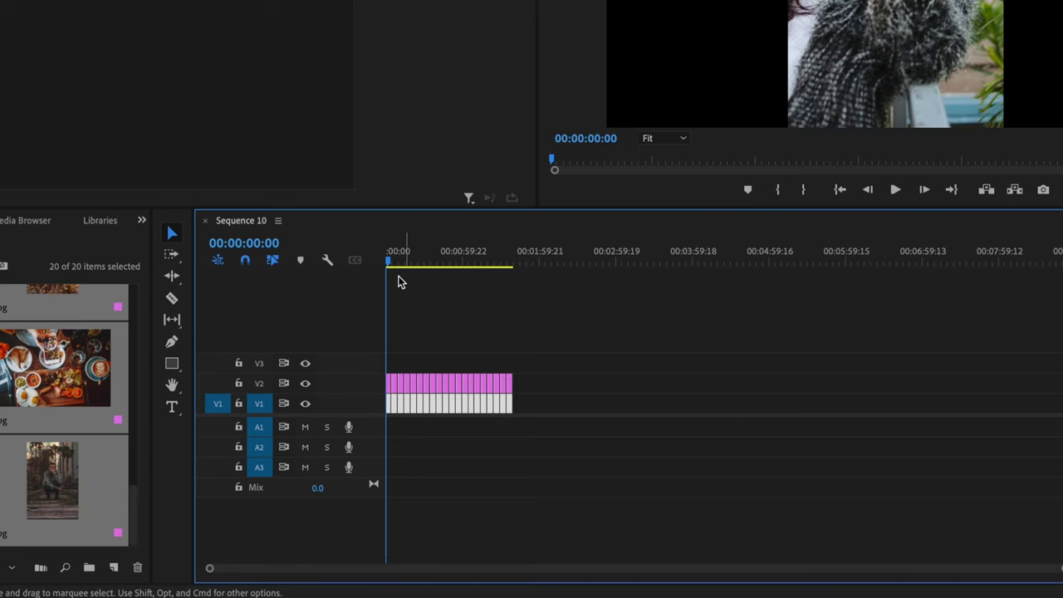
Step: Check the stacked photos, return the playhead to the sequence start and turn off the output of track V2
key(=)
key(=)
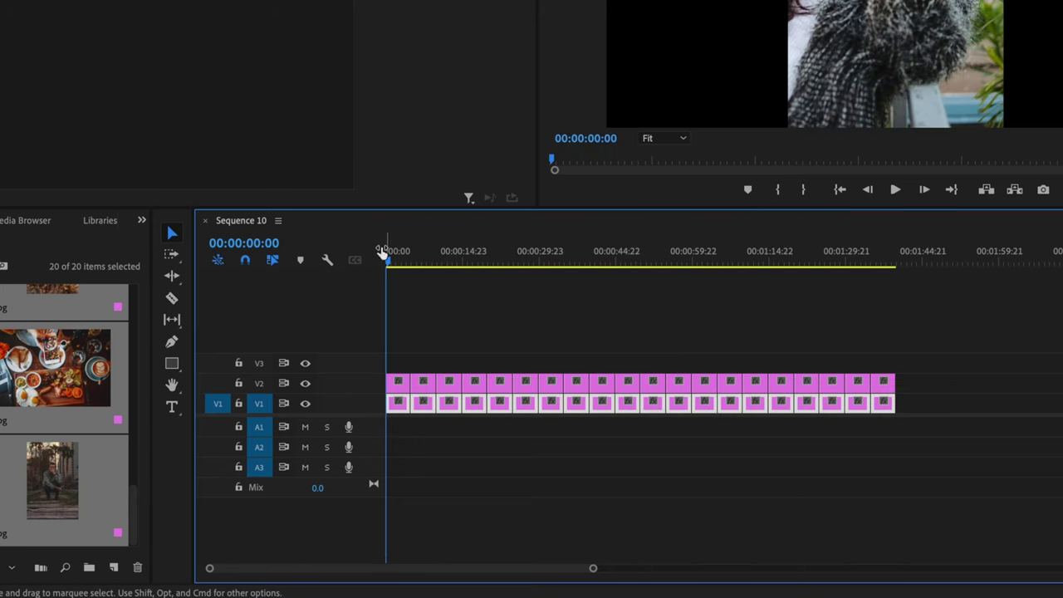
drag(400, 263, 503, 271)
key(Home)
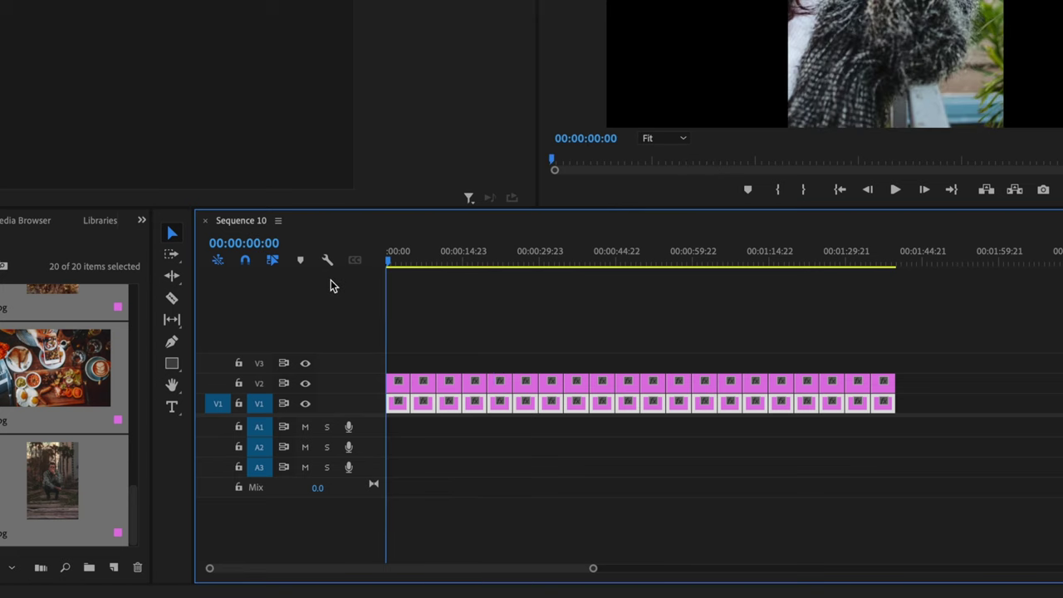
drag(398, 264, 464, 270)
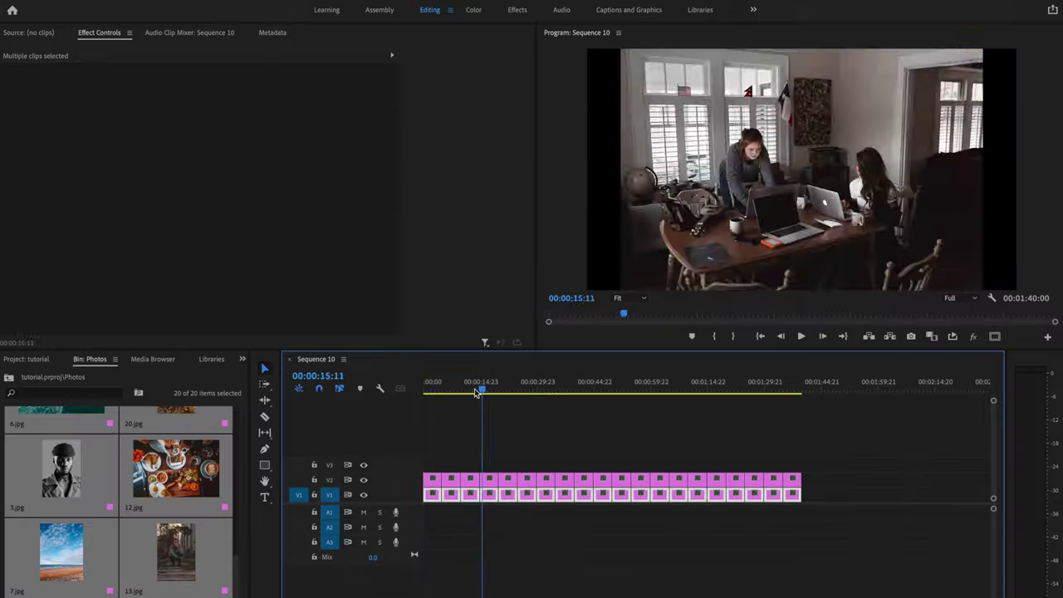
key(Home)
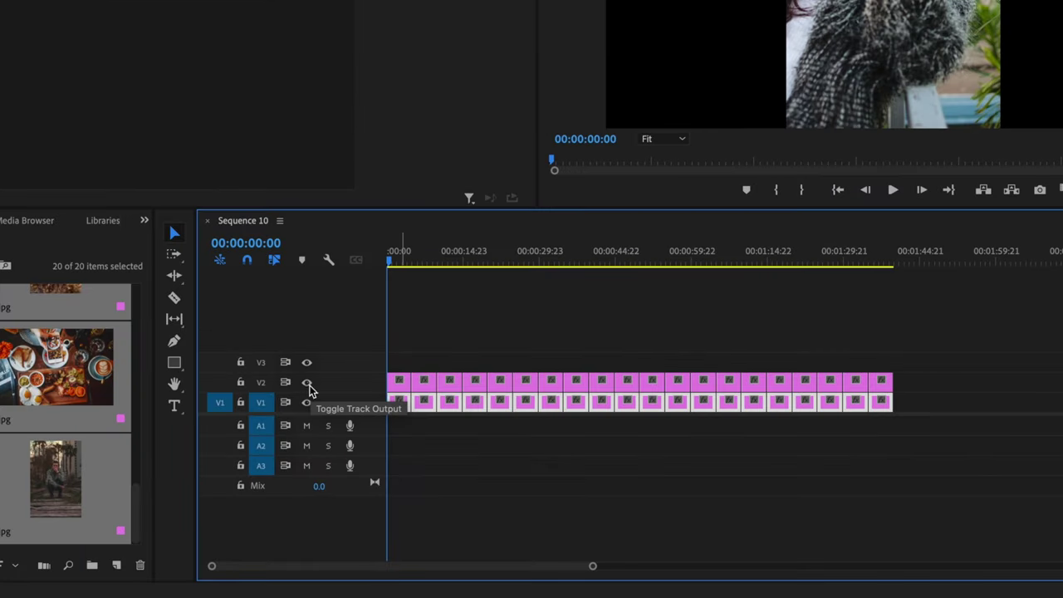
click(307, 384)
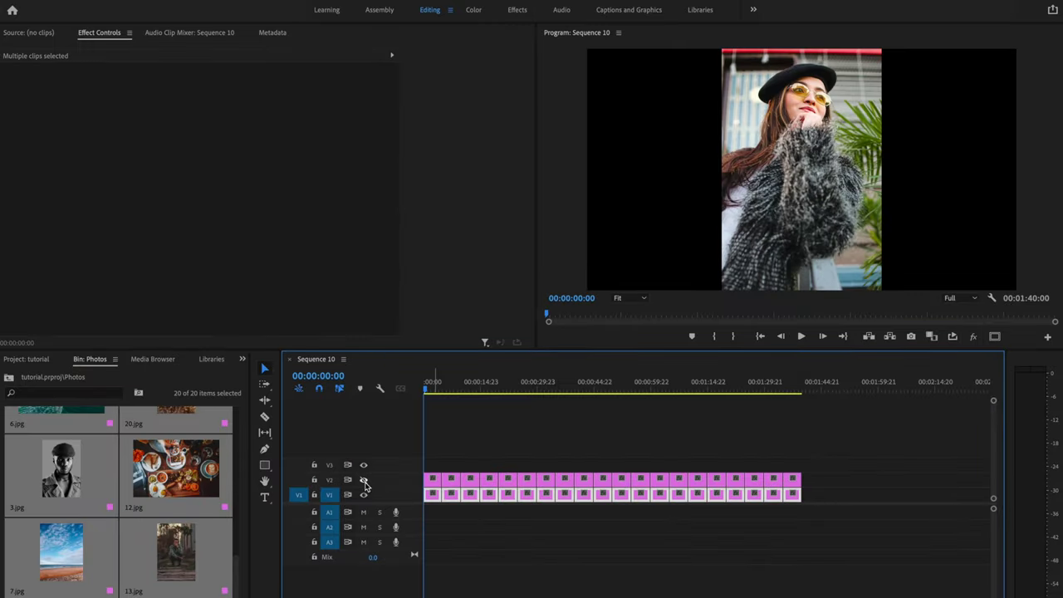
Step: Select the 11.jpg clip on V1 and set its Scale to 269 so it fills the frame
click(433, 497)
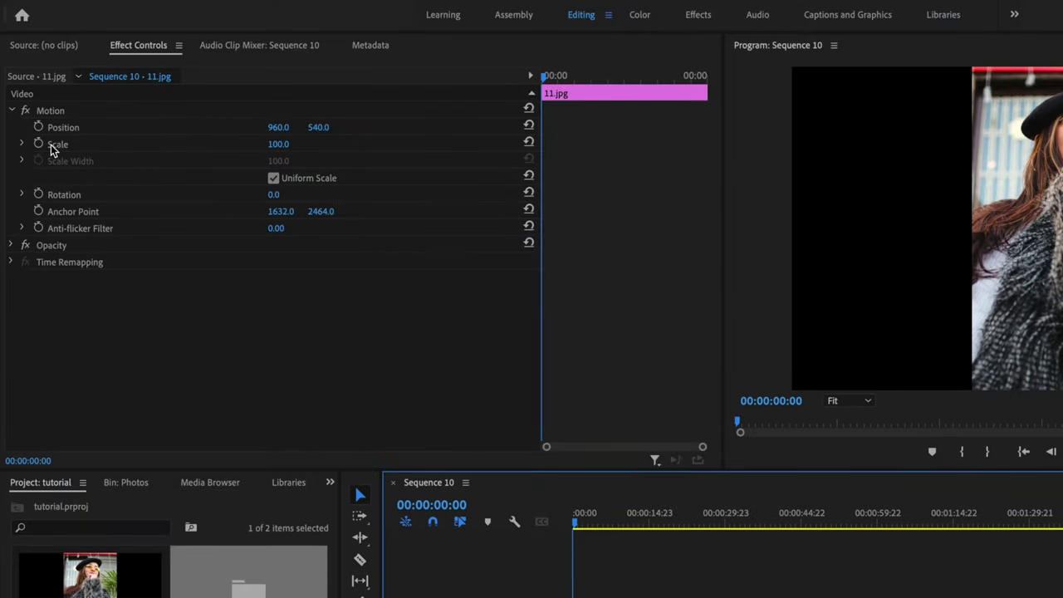
drag(278, 143, 342, 143)
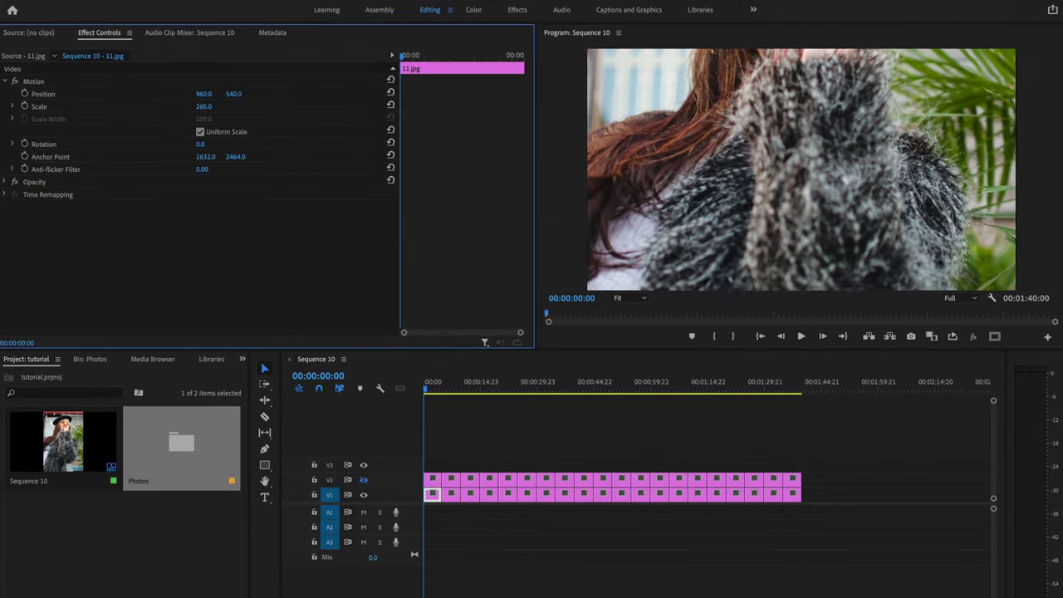
drag(203, 107, 213, 109)
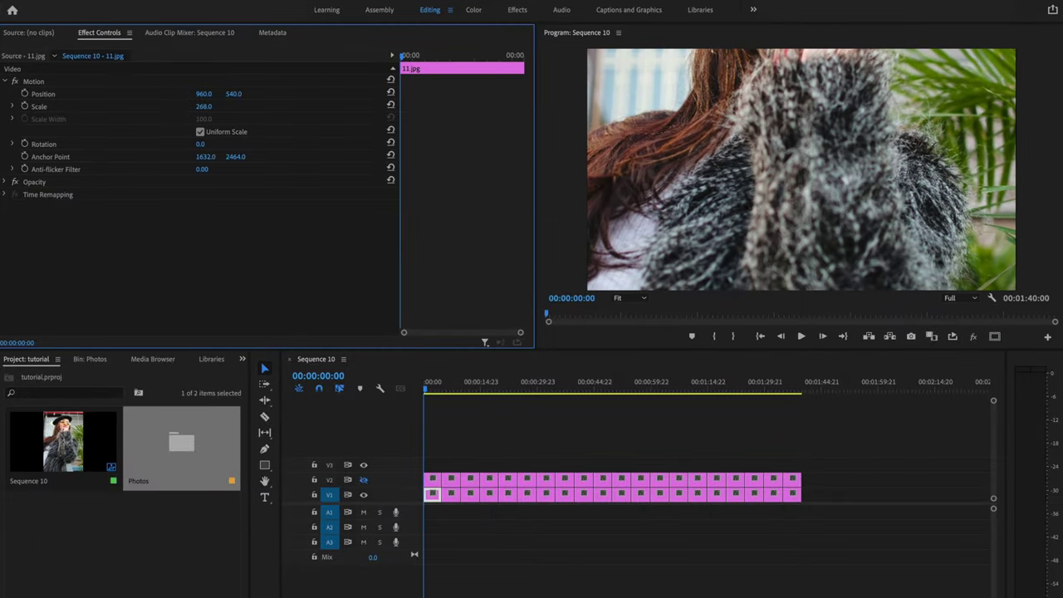
click(208, 107)
key(Return)
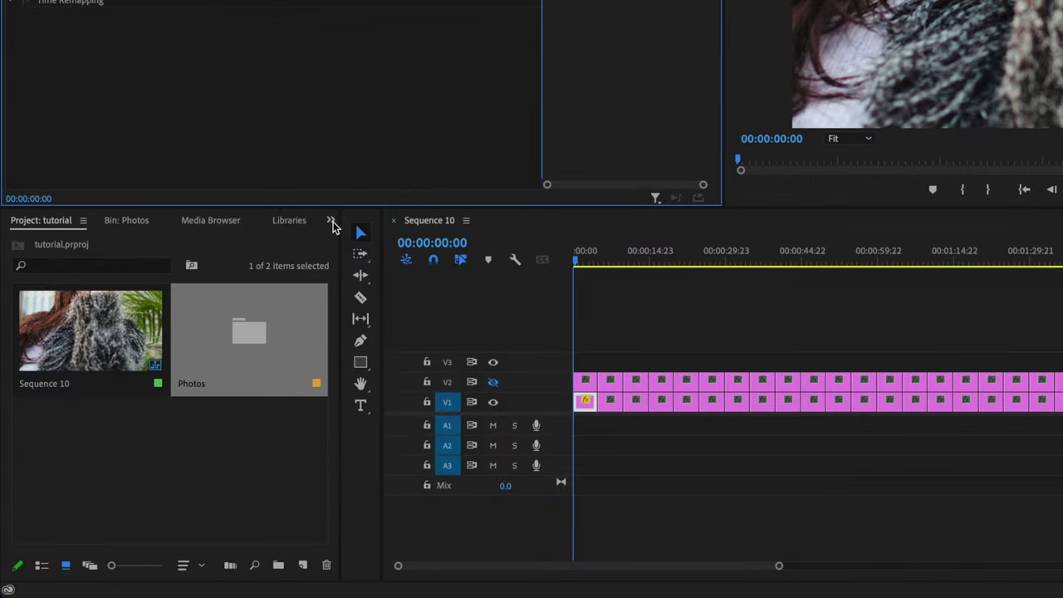
Step: Search the effects for "gauss" and apply Gaussian Blur to the 11.jpg clip on V1
click(242, 359)
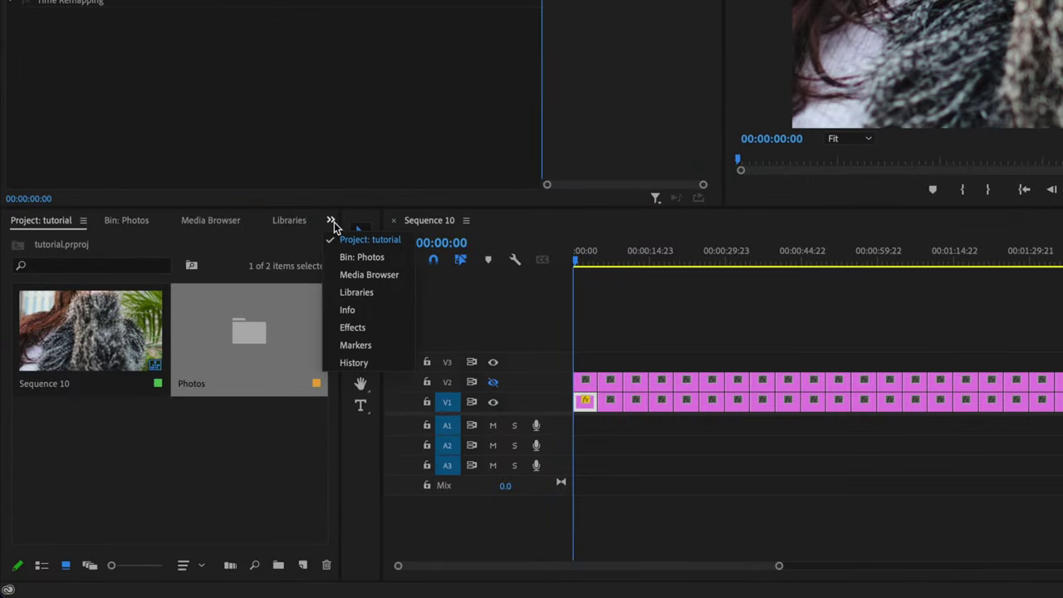
click(363, 327)
click(134, 245)
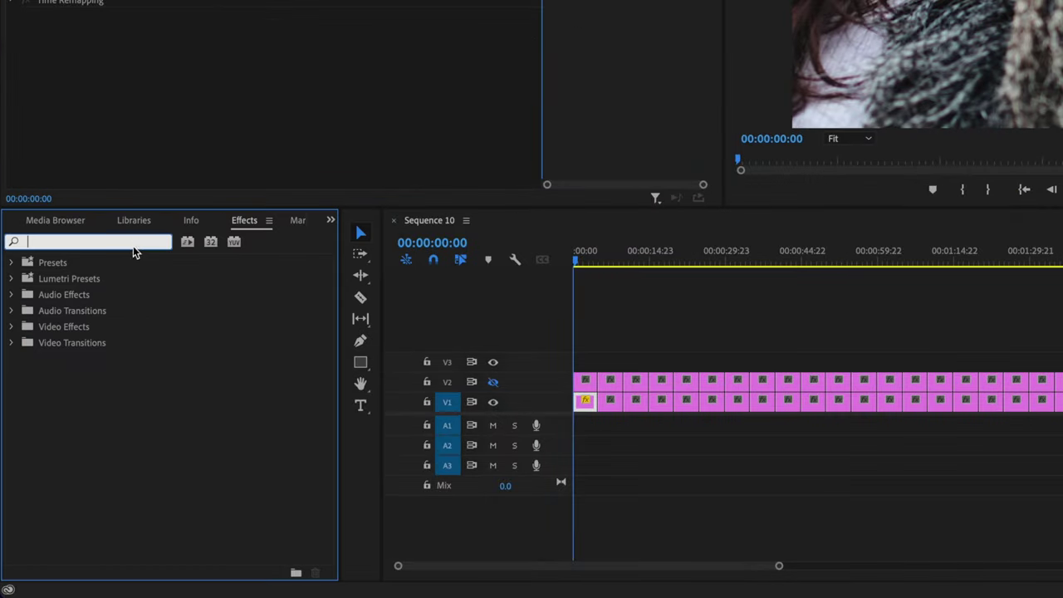
text(gauss)
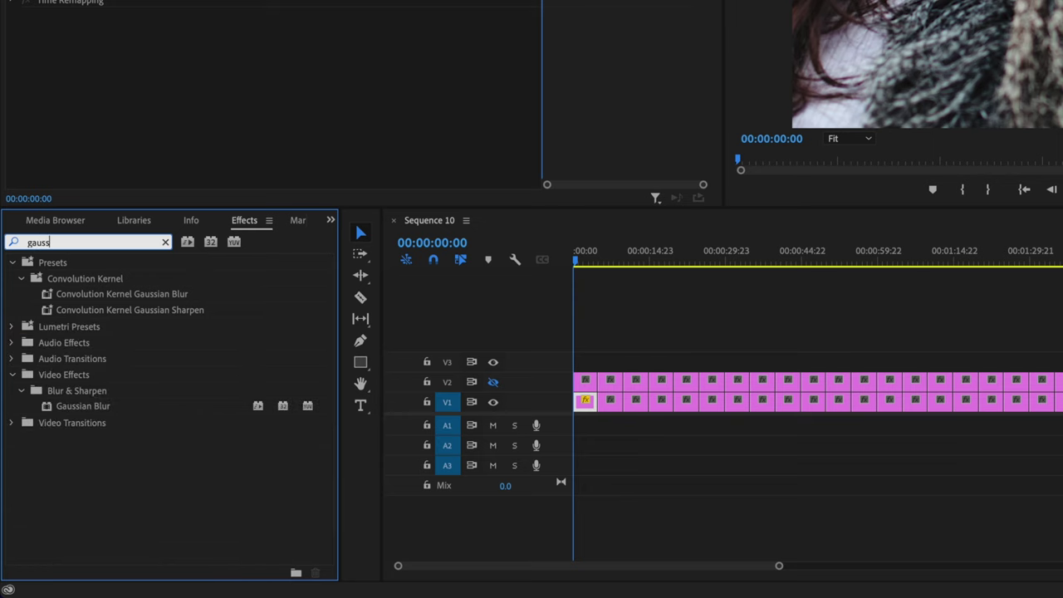
click(83, 407)
drag(96, 409, 588, 403)
Step: Set the Gaussian Blur's Blurriness to 125 and compare Repeat Edge Pixels off and on, leaving it enabled
click(274, 312)
text(125)
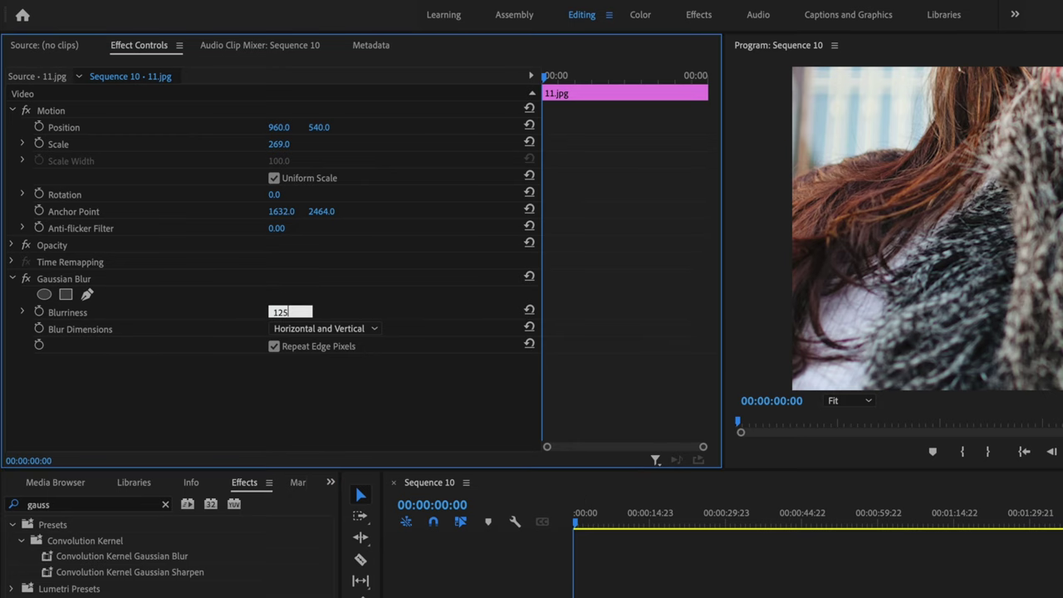
key(Return)
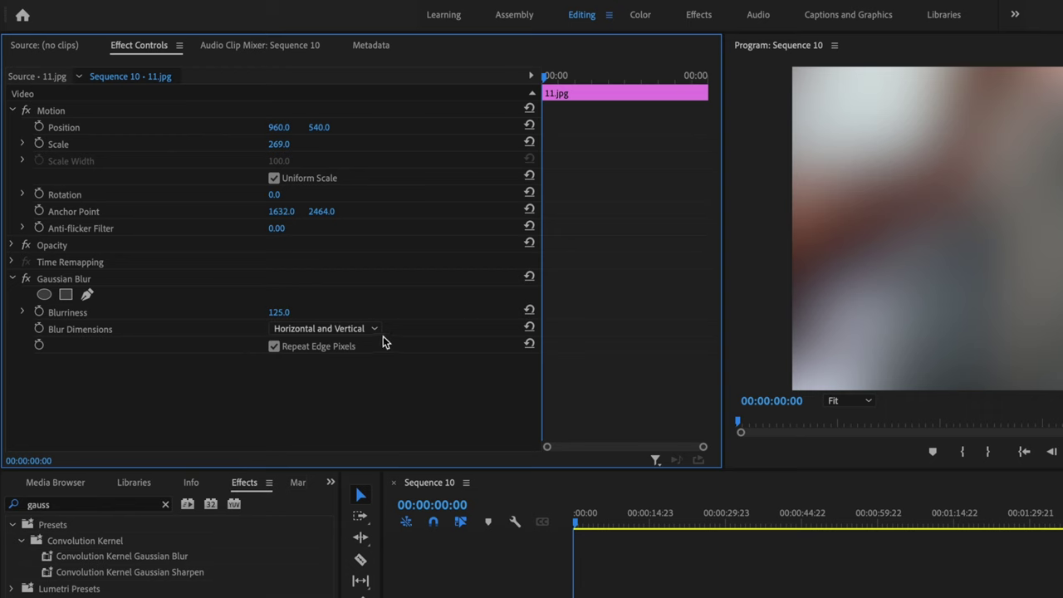
click(274, 347)
click(274, 347)
click(274, 347)
click(274, 347)
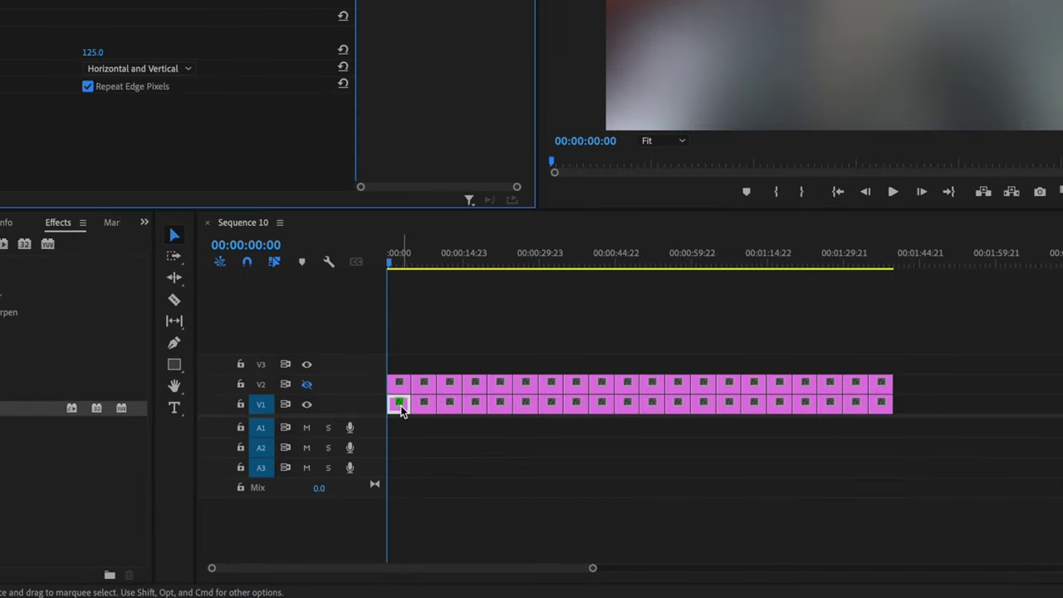
Step: Copy the blurred 11.jpg clip and paste its Motion, Opacity and Gaussian Blur attributes onto all V1 clips
right_click(401, 413)
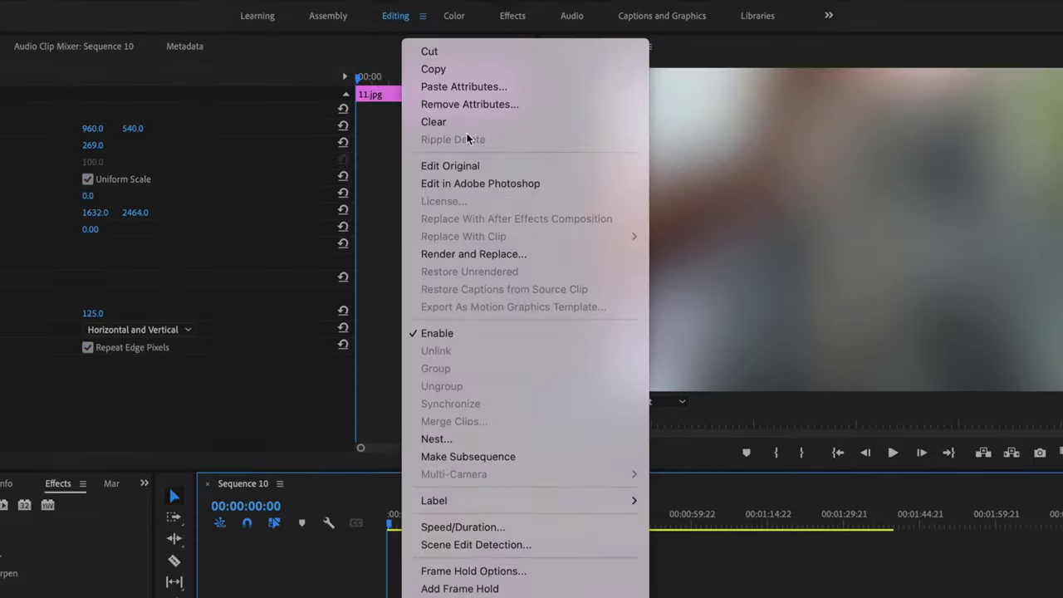
click(457, 76)
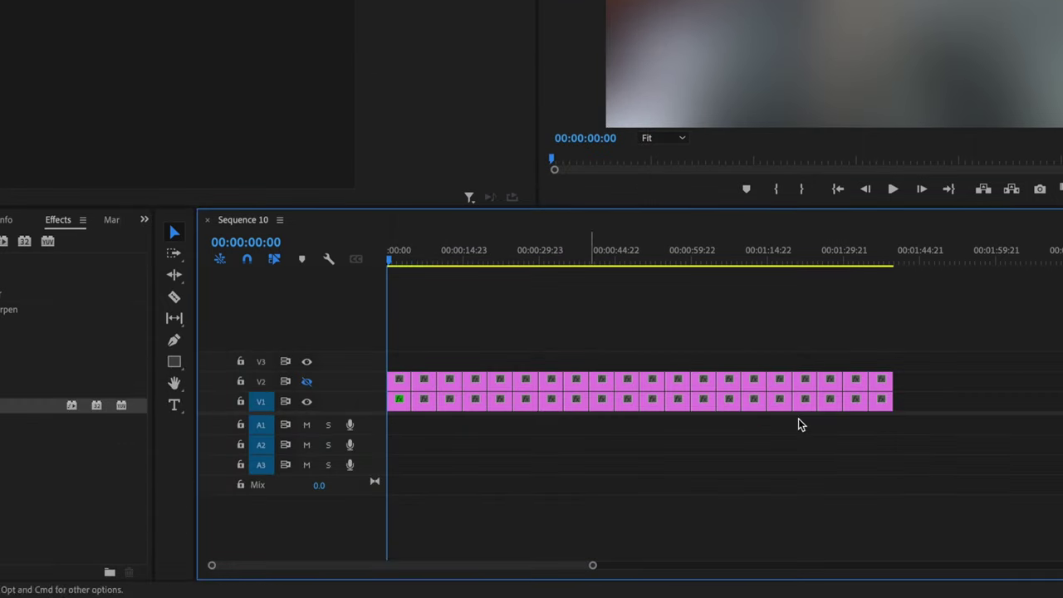
drag(921, 409, 391, 398)
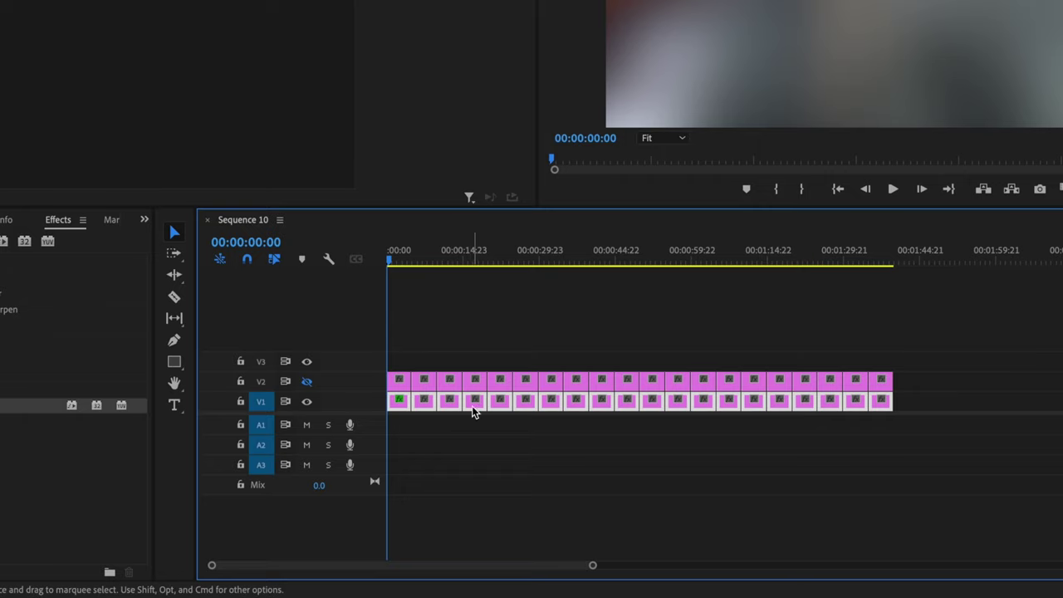
right_click(474, 406)
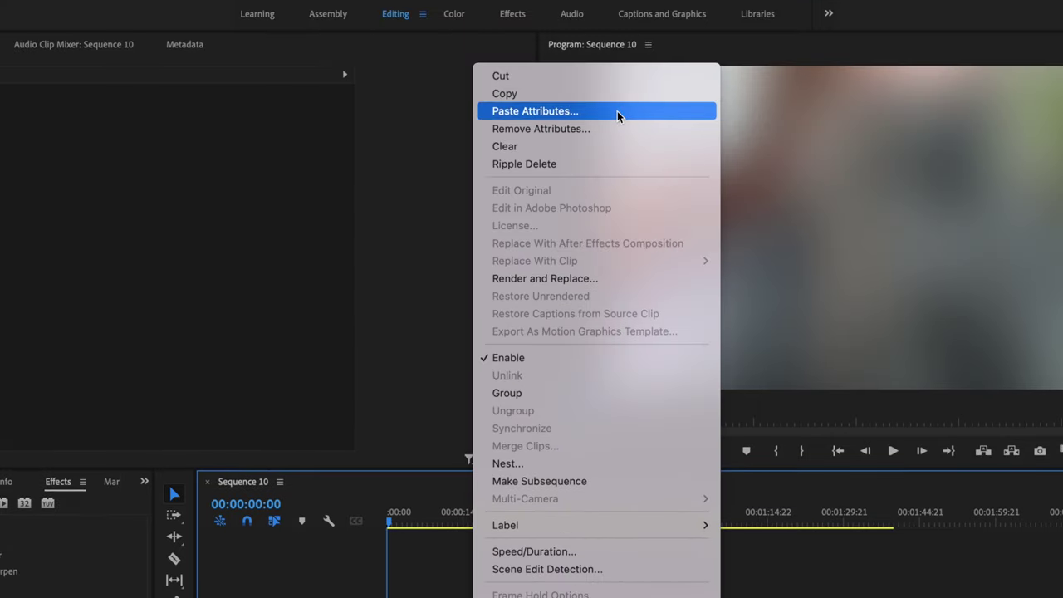
click(617, 115)
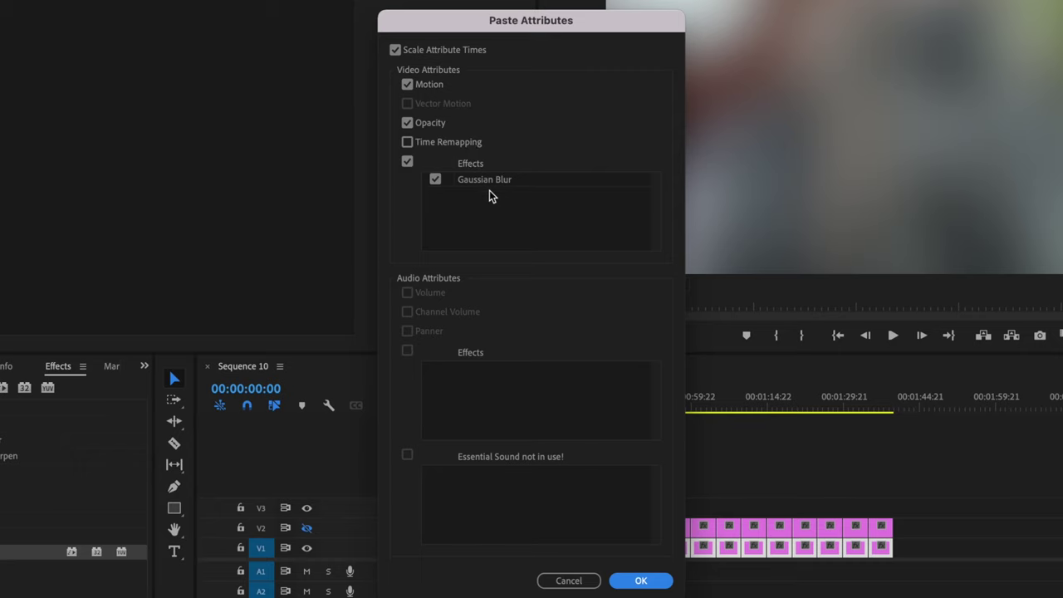
click(641, 581)
Step: Turn the output of track V2 back on and scrub the playhead to about 00:01:01:16 to check the blurred backgrounds
drag(394, 409, 425, 392)
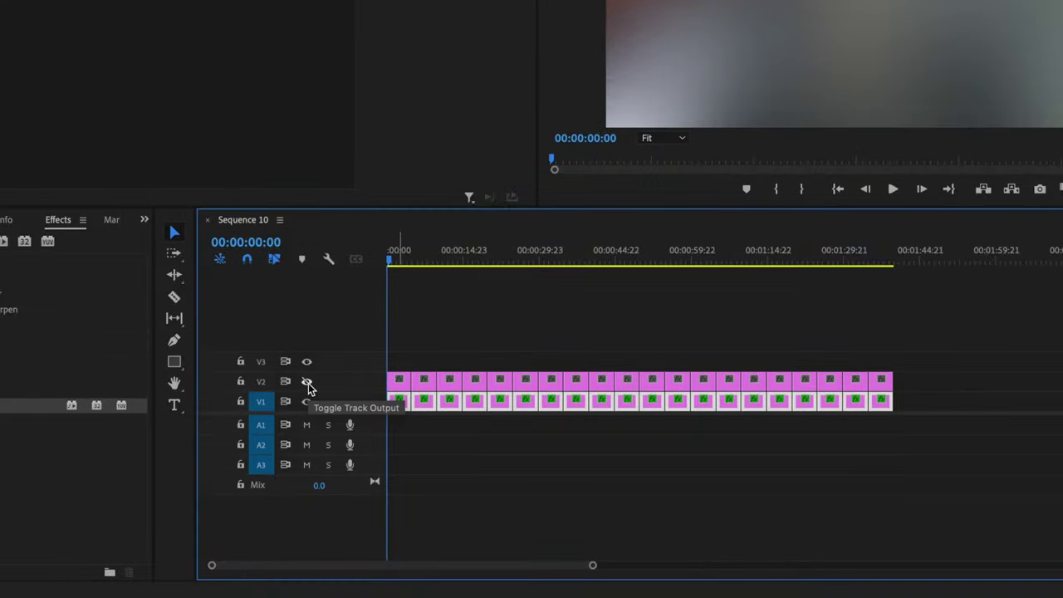
click(364, 481)
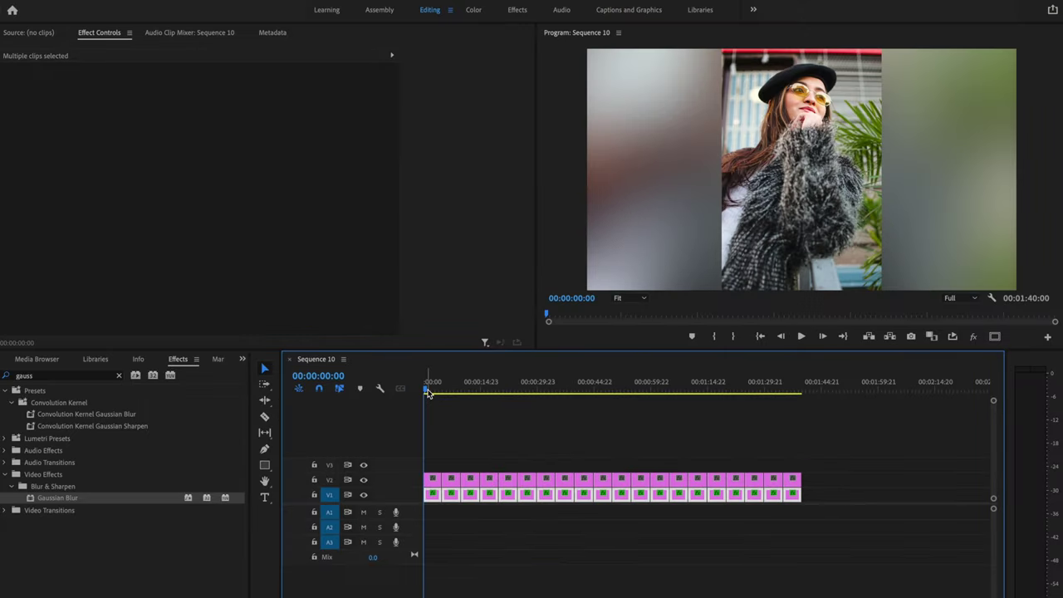
drag(428, 392, 659, 414)
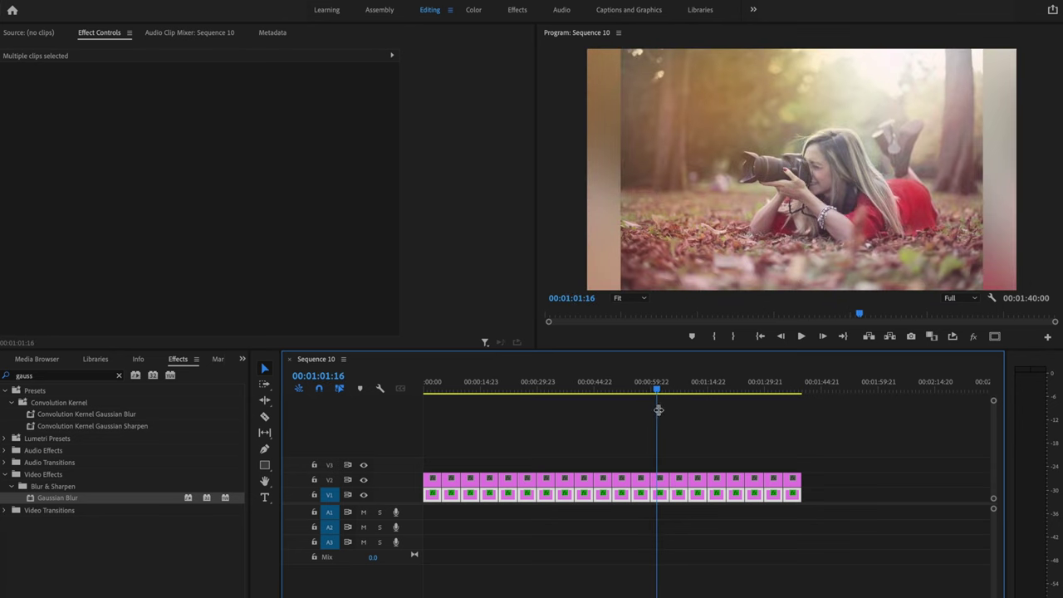
Step: Set the Scale of the 1.jpg clip on V2 at the playhead to 90
click(661, 483)
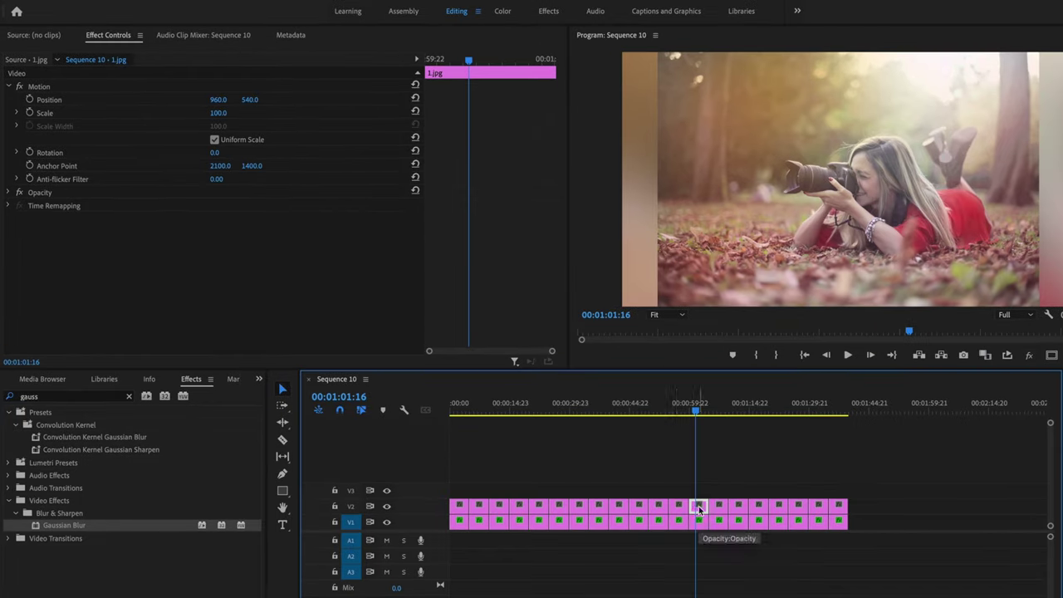
click(217, 112)
text(90)
key(Return)
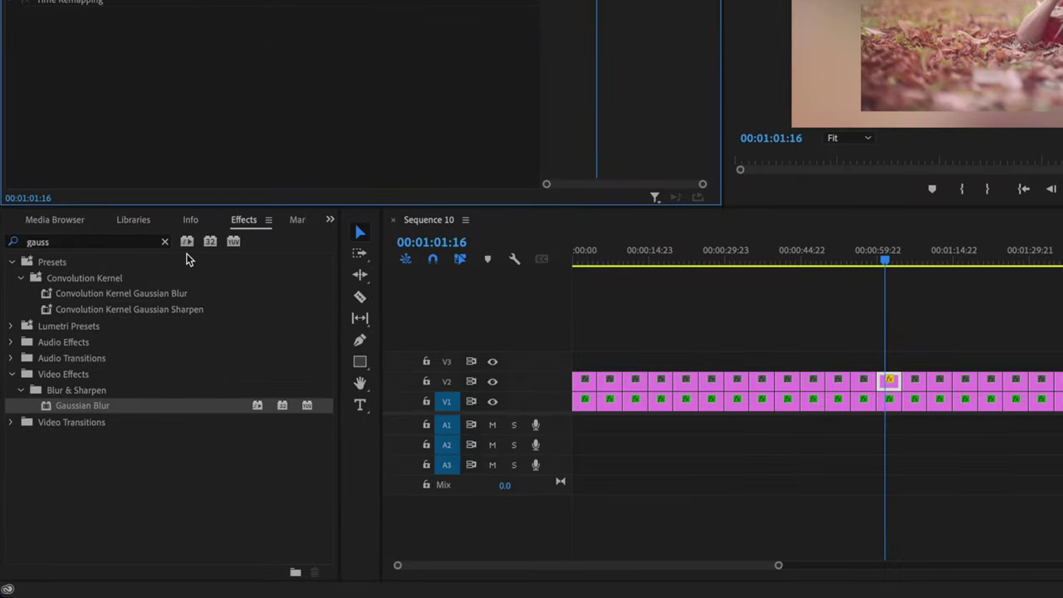
Step: Search the effects for "radial" and apply Radial Shadow to the 1.jpg clip on V2
click(164, 241)
click(148, 241)
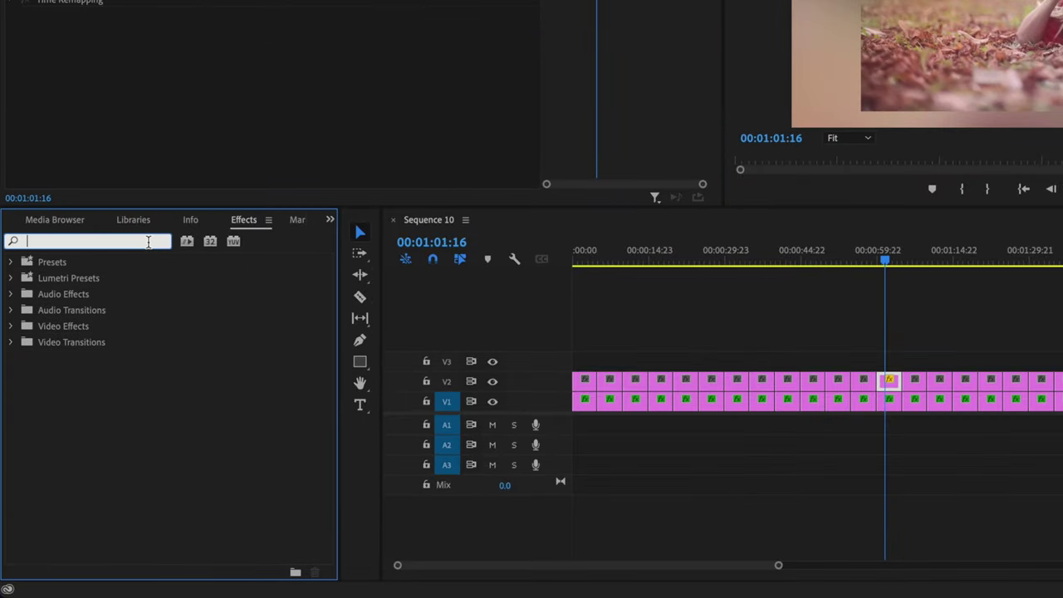
text(radial)
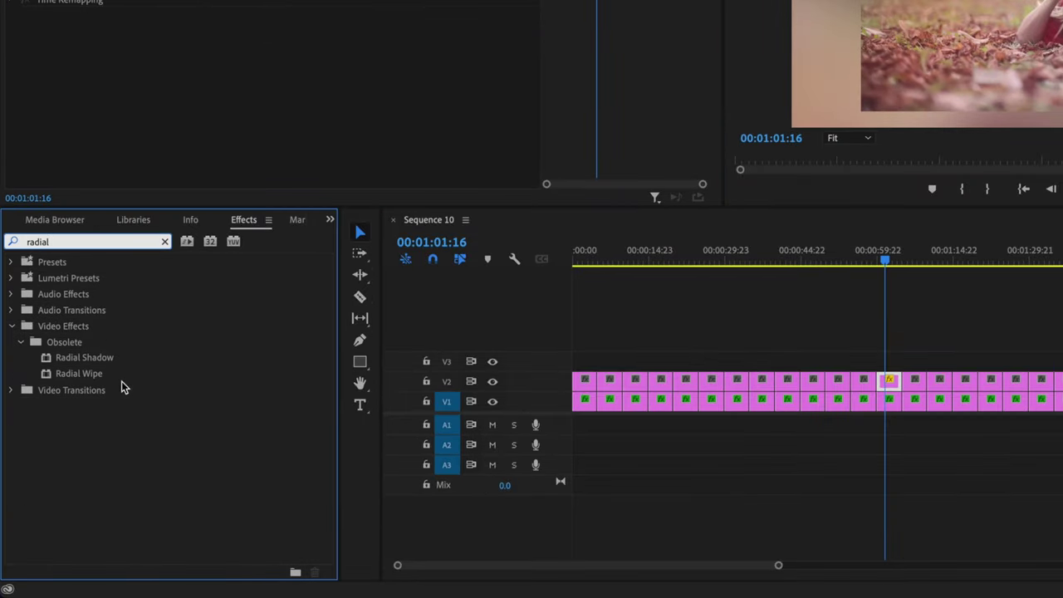
drag(169, 362, 889, 381)
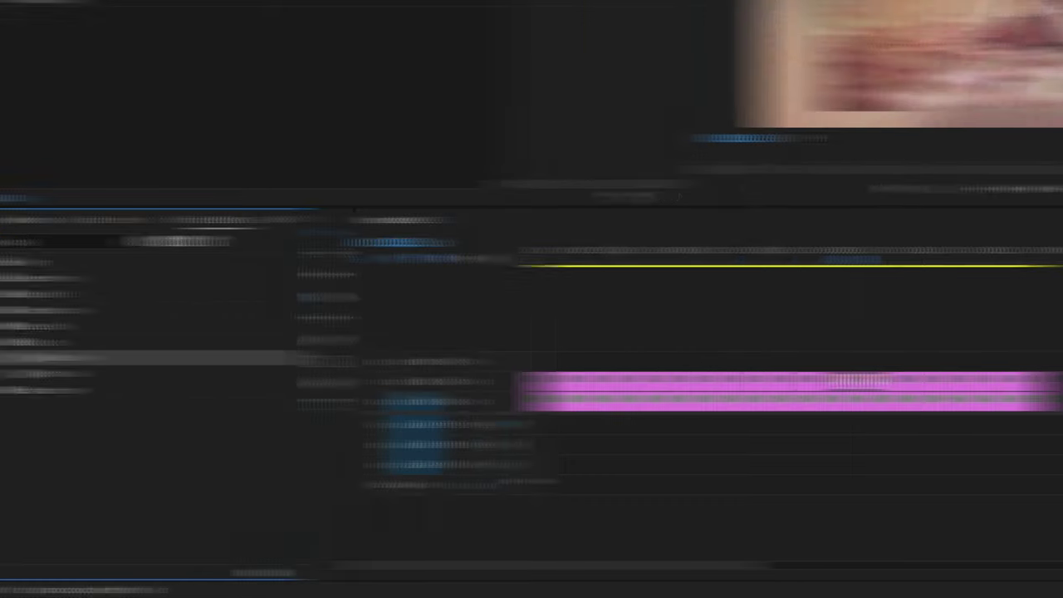
click(517, 382)
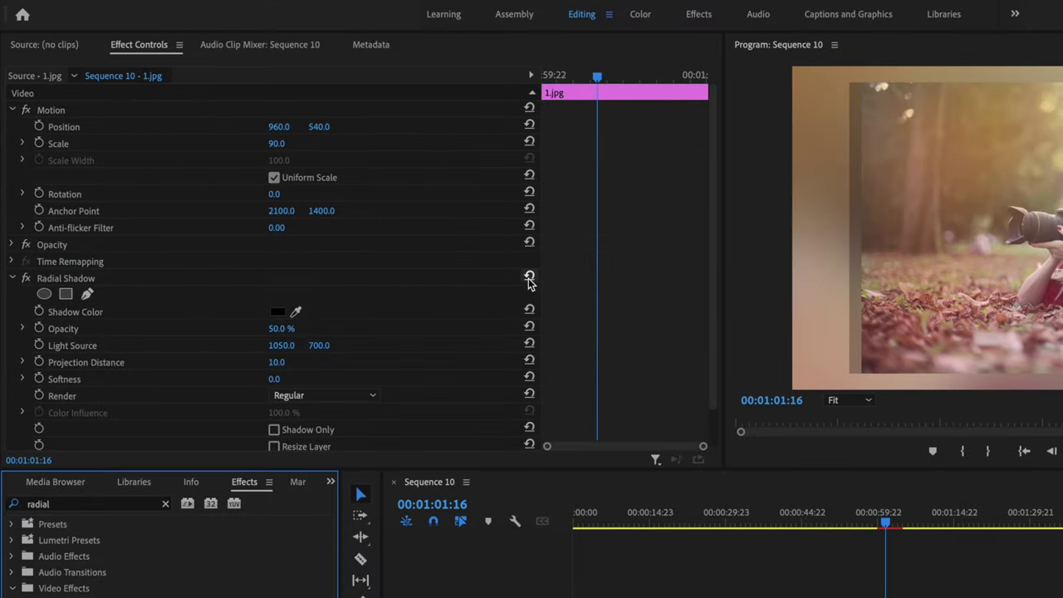
Step: Set the Radial Shadow's Shadow Color to white (FFFFFF) and Opacity to 100 %, and enable Resize Layer
click(279, 313)
drag(1019, 387, 999, 452)
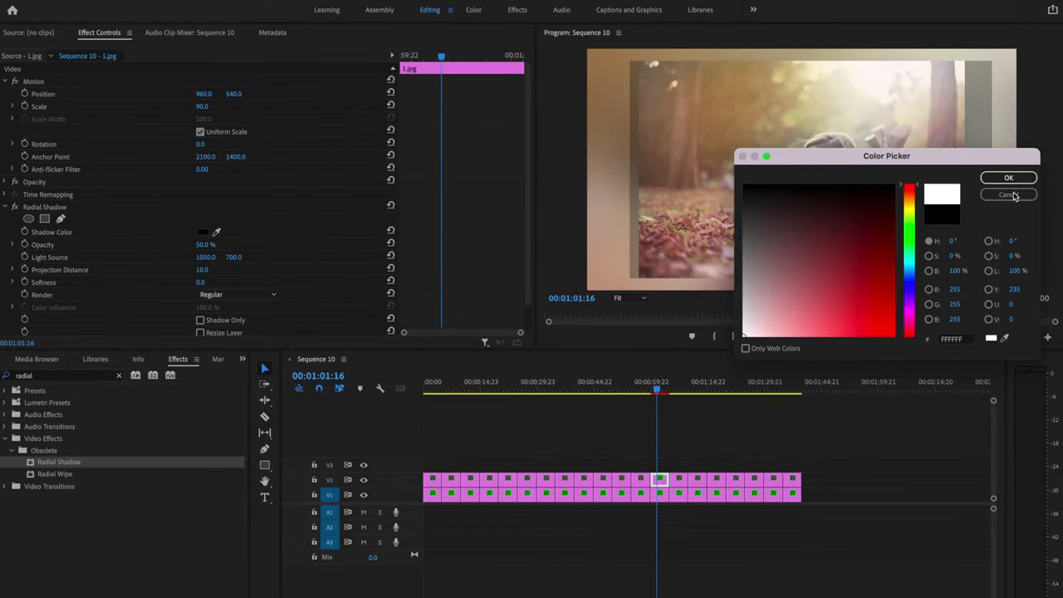
click(1009, 179)
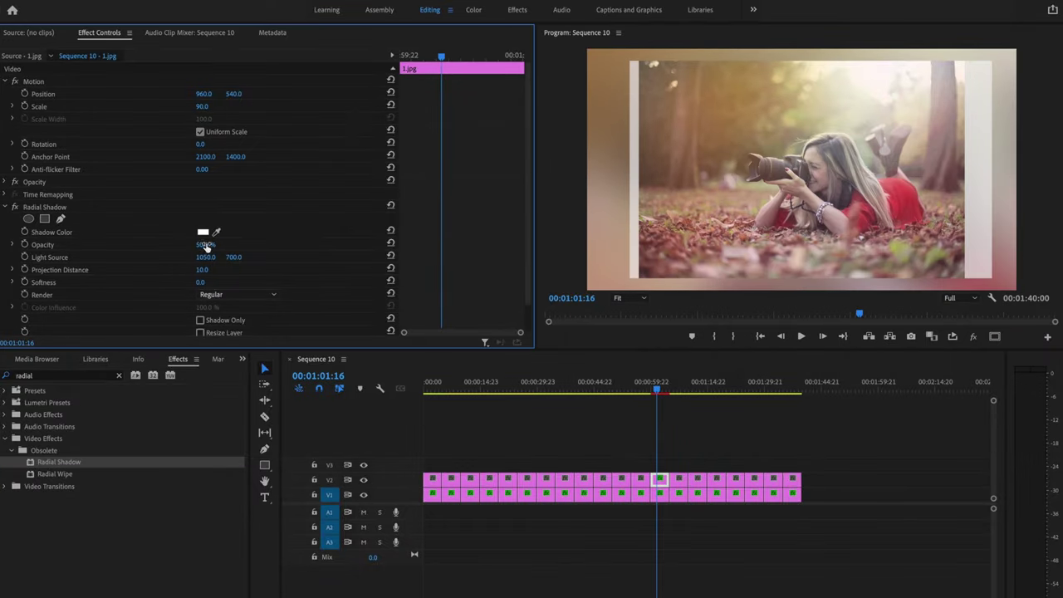
drag(204, 245, 205, 249)
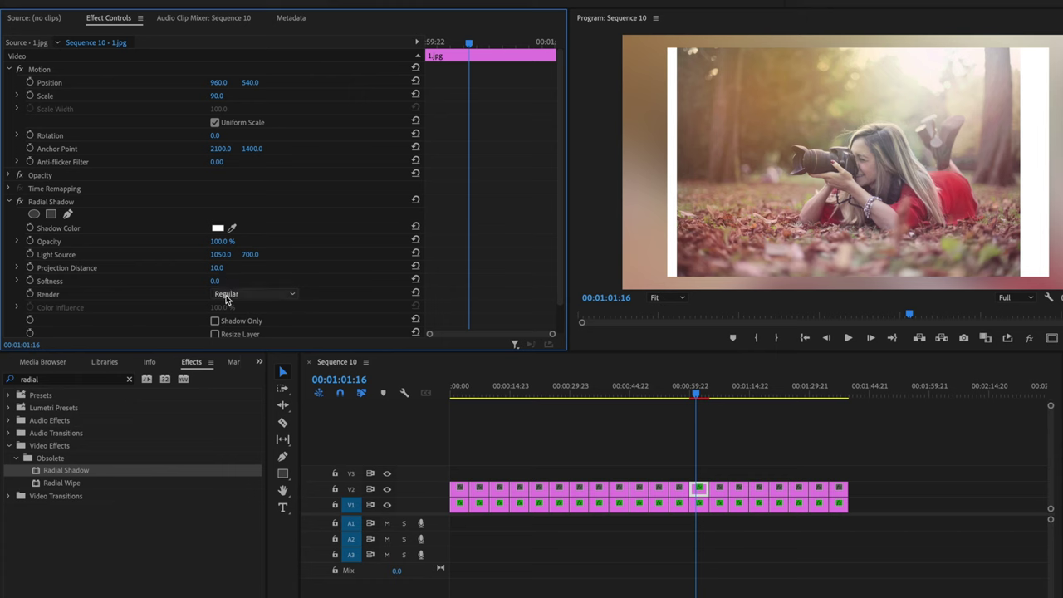
scroll(307, 294, down, 2)
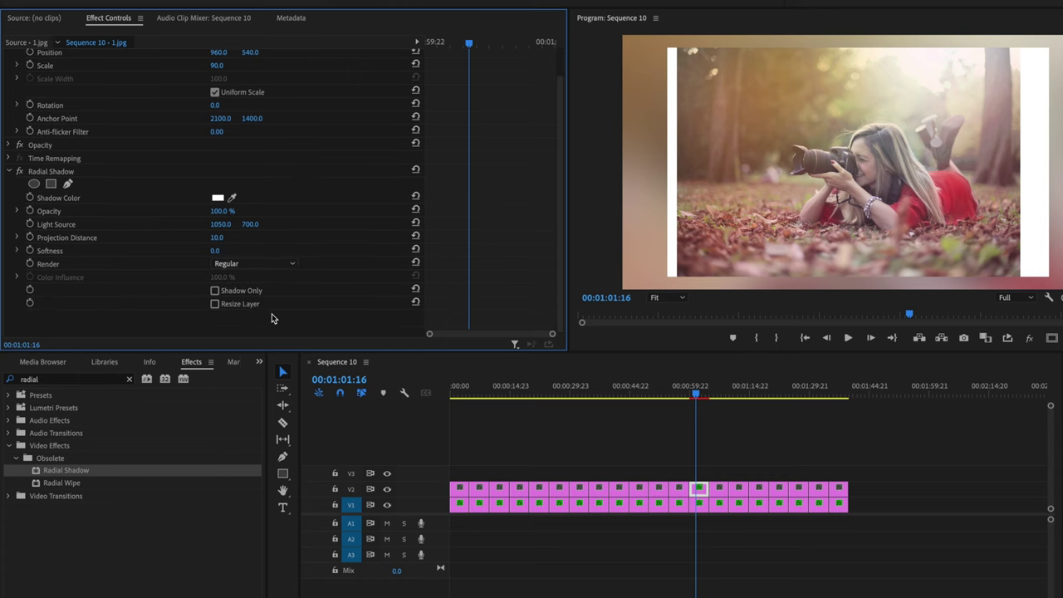
click(214, 305)
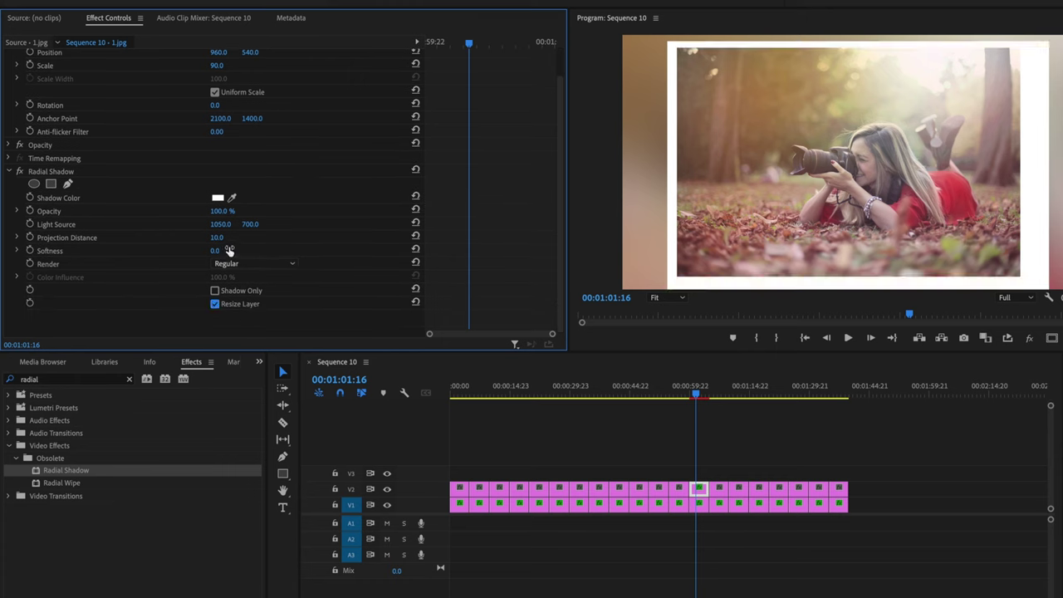
Step: Set the Radial Shadow's Projection Distance to 3 and Light Source to 1955, 1186 for a thin, even border
click(217, 238)
text(3)
key(Return)
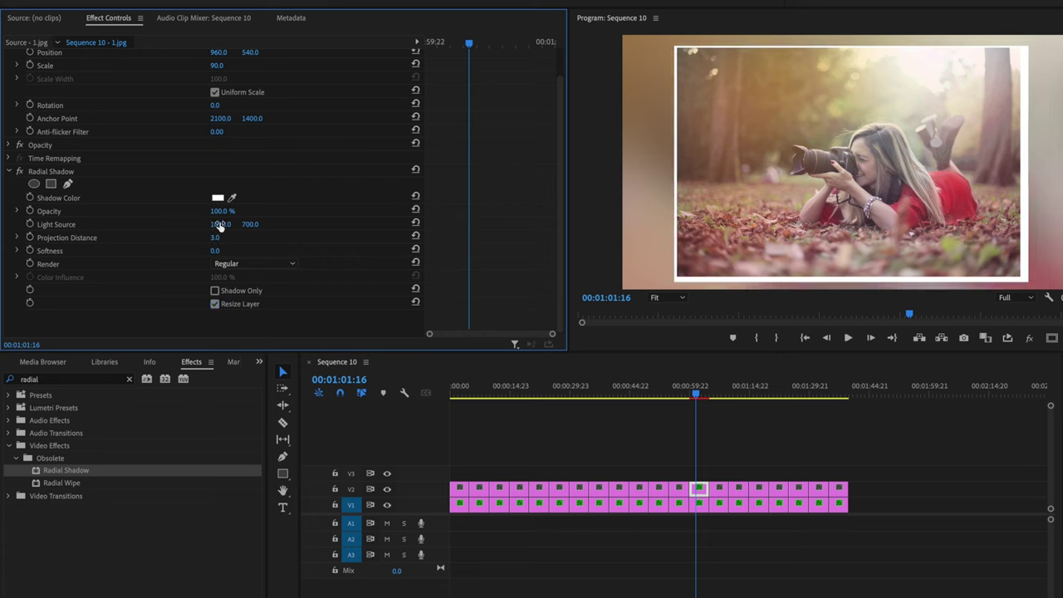
drag(221, 224, 357, 224)
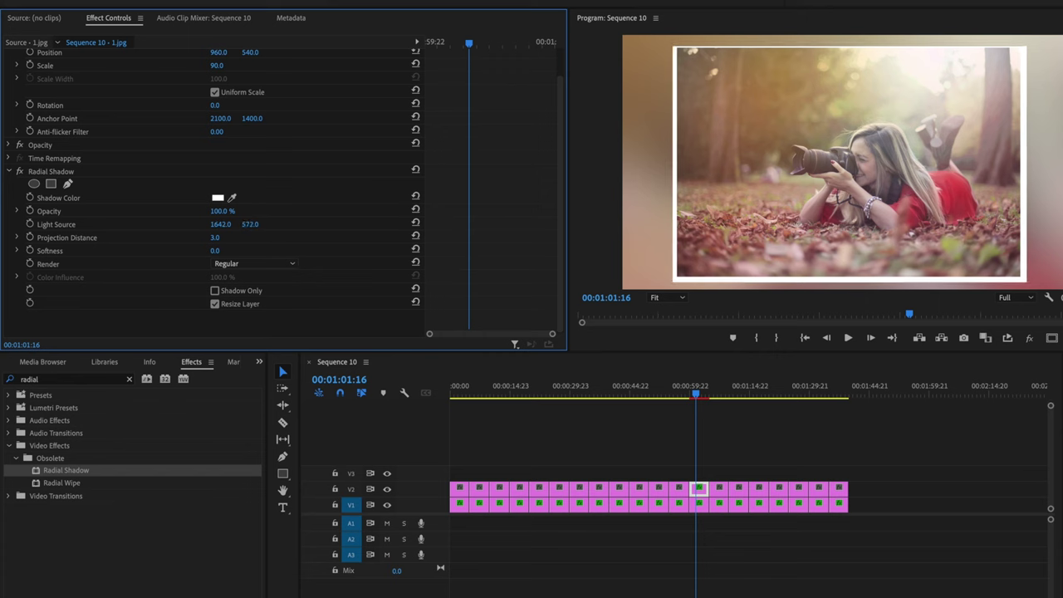
mouse_move(252, 224)
mouse_down()
mouse_move(282, 225)
mouse_move(251, 225)
mouse_up()
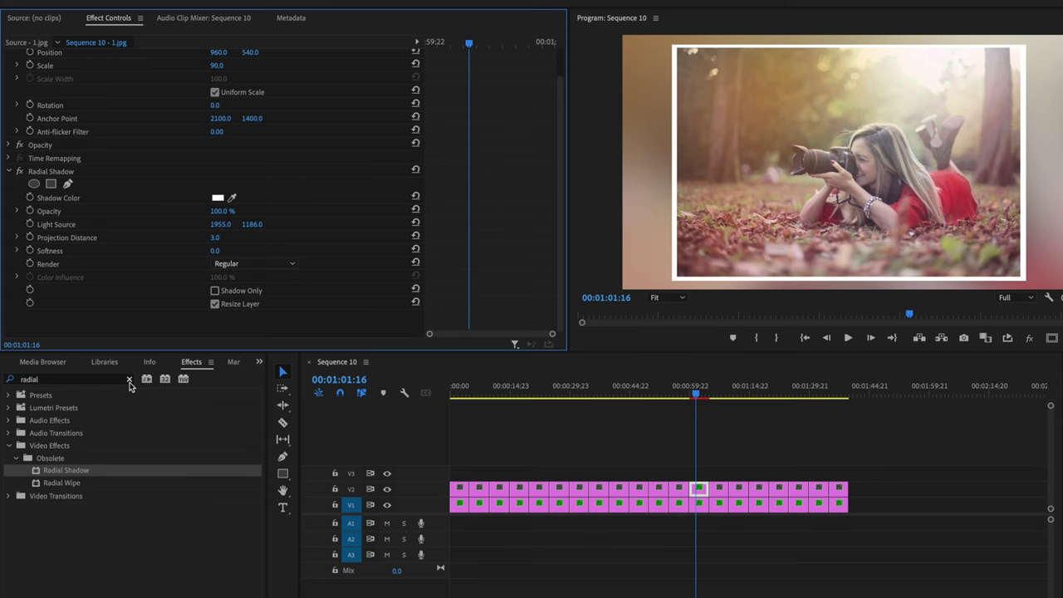
Step: Search the effects for "drop" and apply Drop Shadow to the 1.jpg clip on V2
click(129, 379)
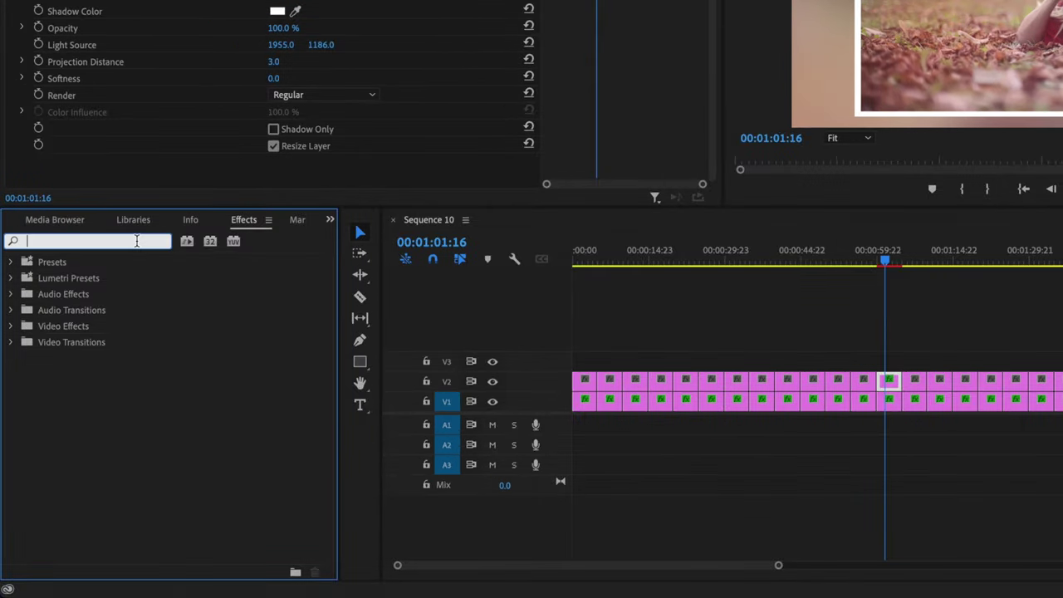
text(drop)
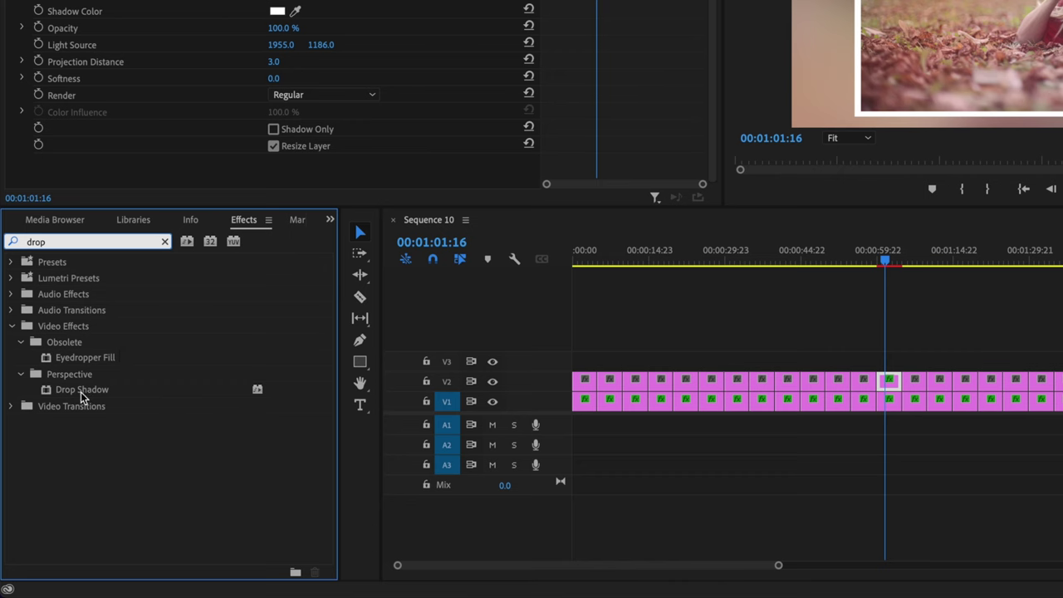
drag(86, 394, 889, 380)
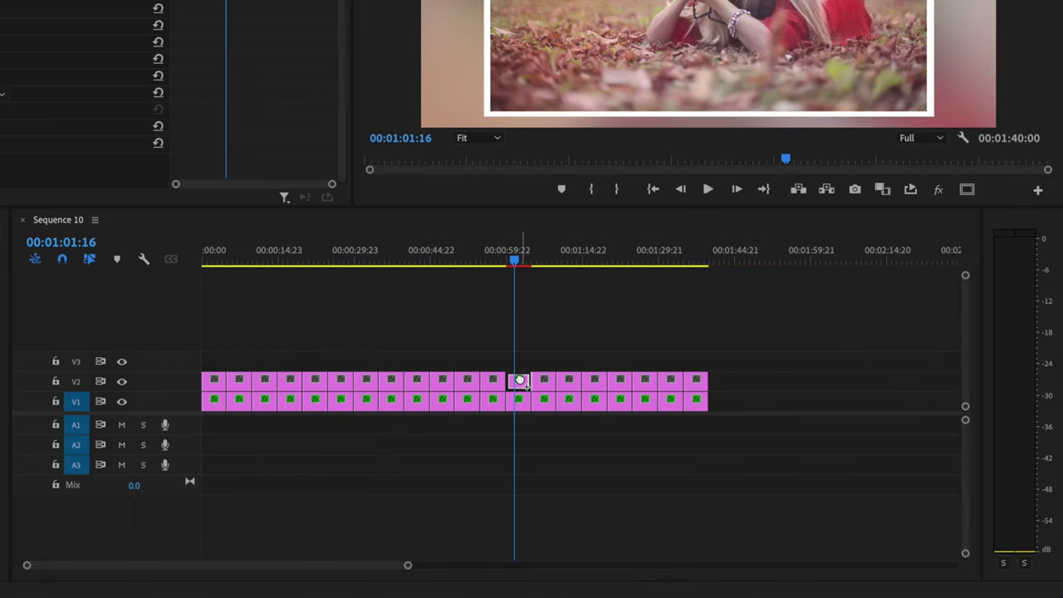
drag(519, 379, 519, 380)
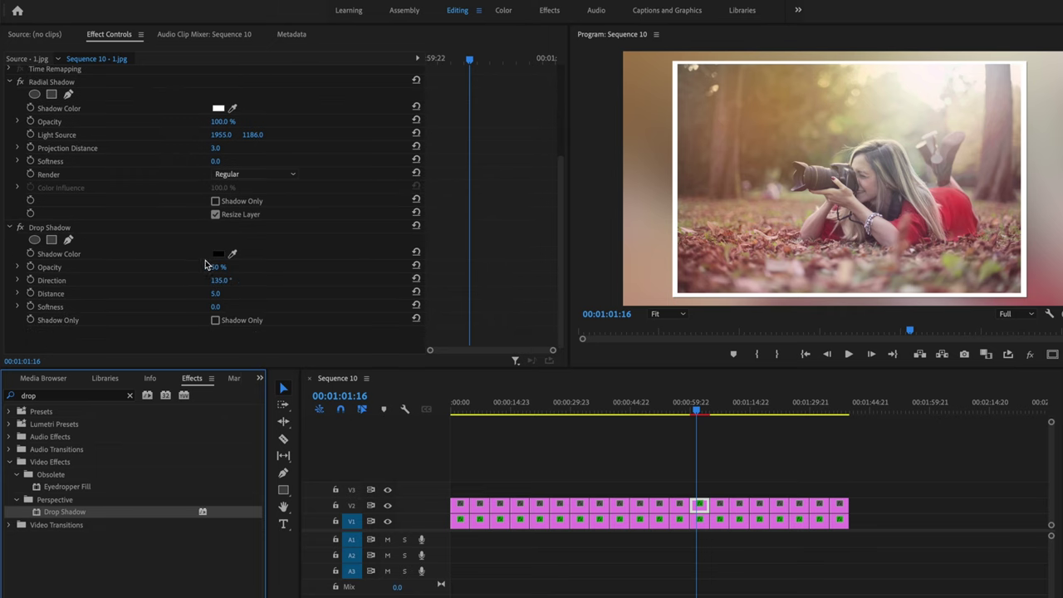
Step: Set the Drop Shadow's Opacity to 85 %, Direction to 218°, Distance to 30 and Softness to 108, and compare the effect off and on
mouse_move(229, 269)
mouse_down()
mouse_move(183, 261)
mouse_move(230, 254)
mouse_move(219, 267)
mouse_up()
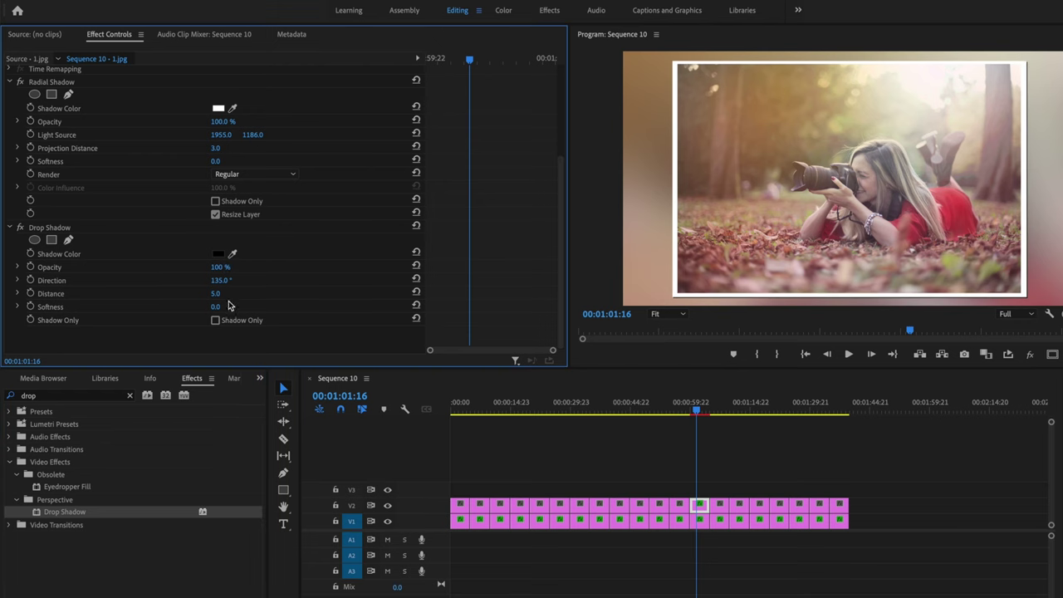
drag(218, 294, 287, 283)
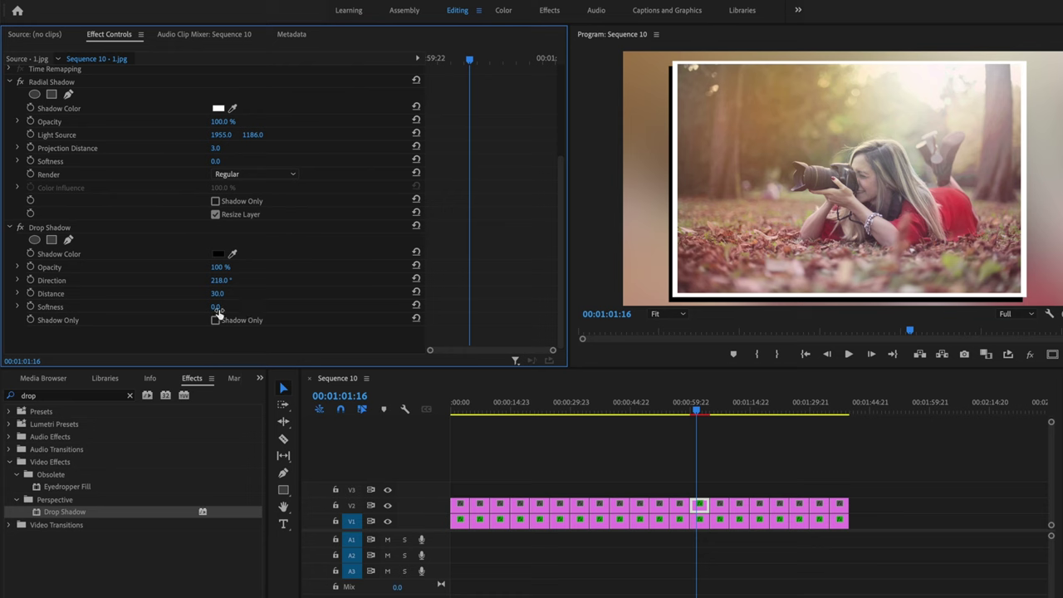
drag(218, 308, 287, 307)
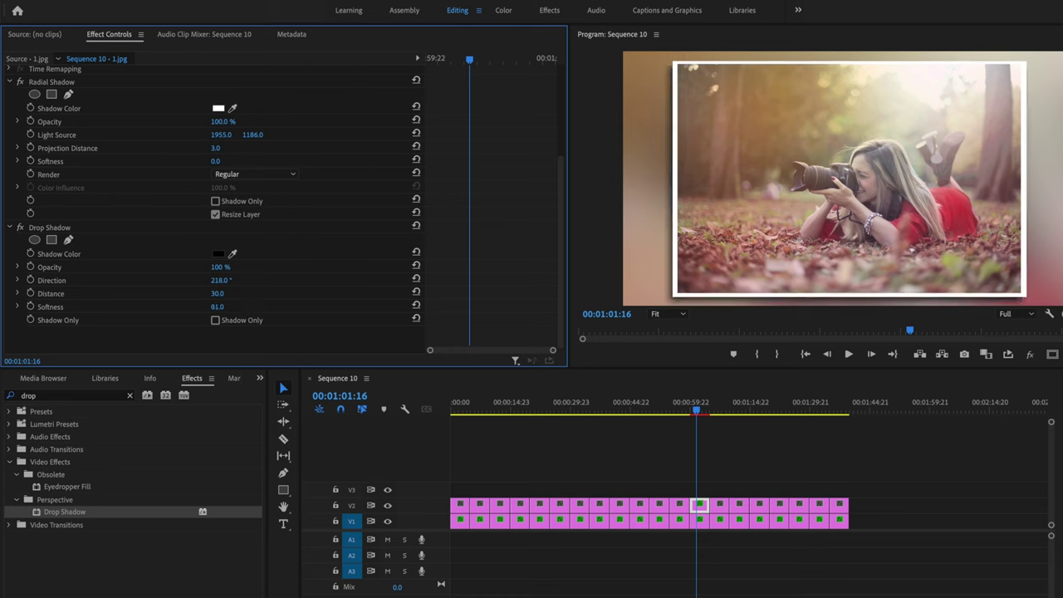
mouse_move(219, 270)
mouse_down()
mouse_move(210, 270)
mouse_move(219, 267)
mouse_up()
drag(217, 306, 239, 307)
click(20, 229)
click(20, 229)
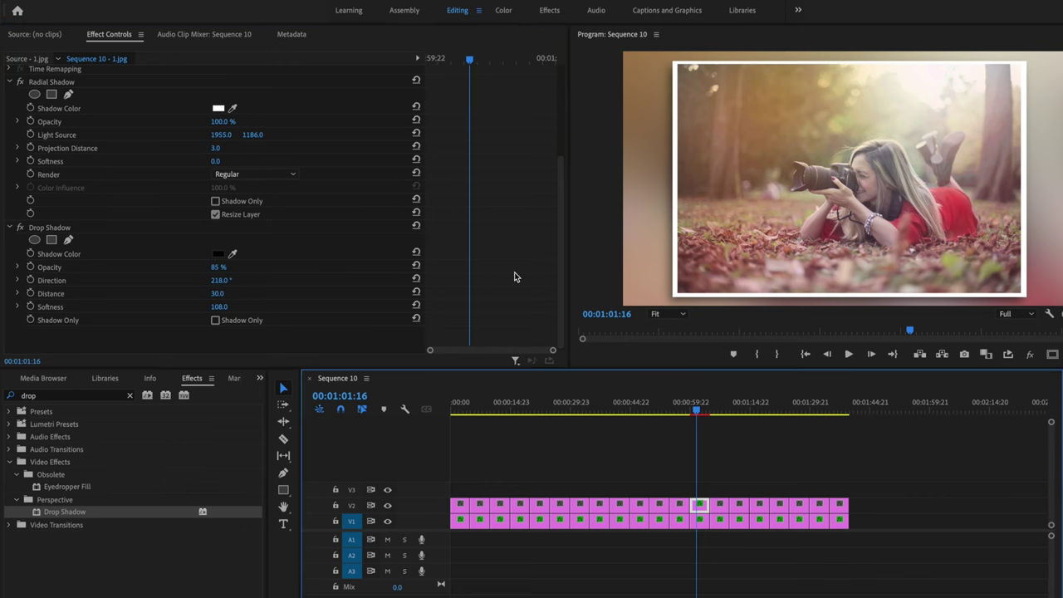
Step: Copy the Radial Shadow and Drop Shadow effects from 1.jpg and paste them onto all other V2 clips
click(55, 83)
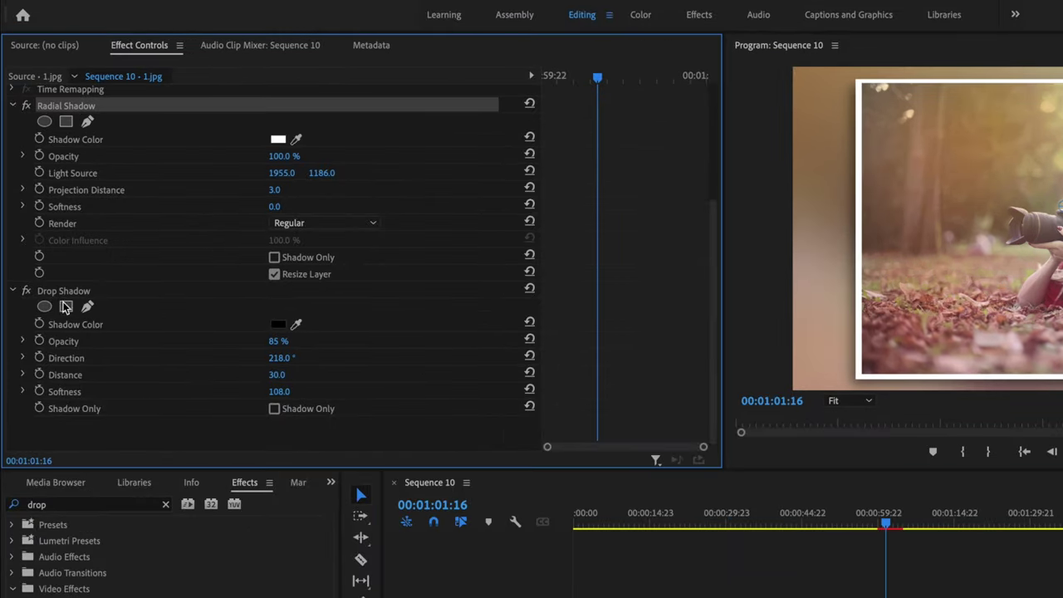
shift+click(61, 292)
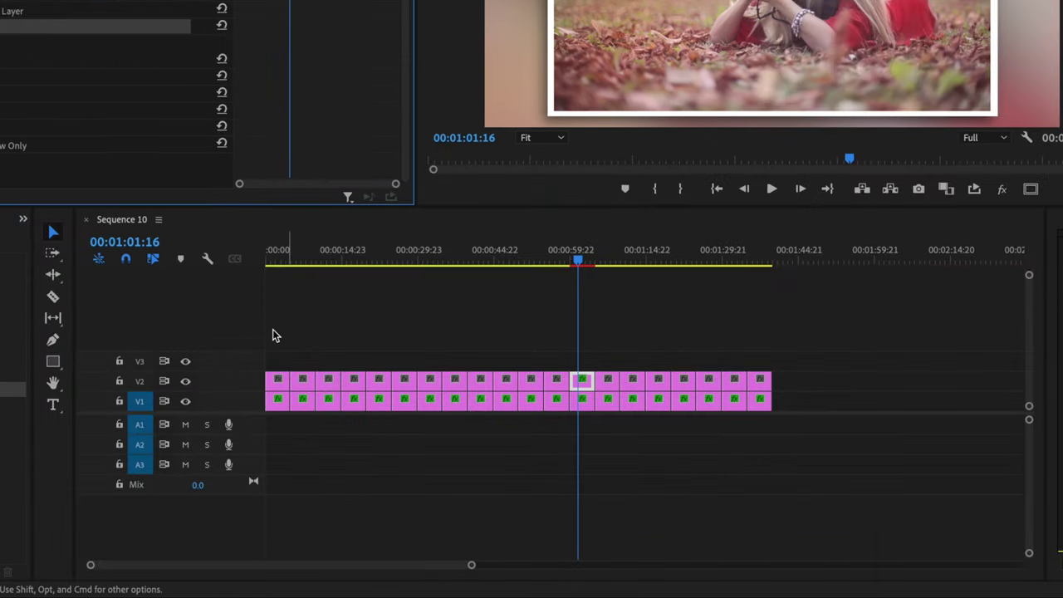
drag(272, 323, 568, 374)
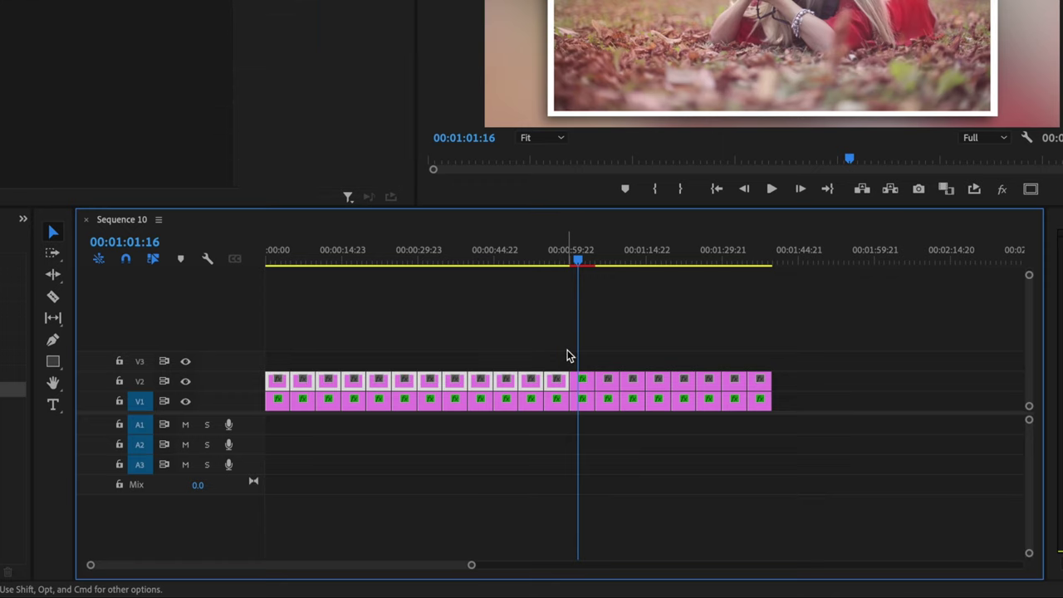
key(super+v)
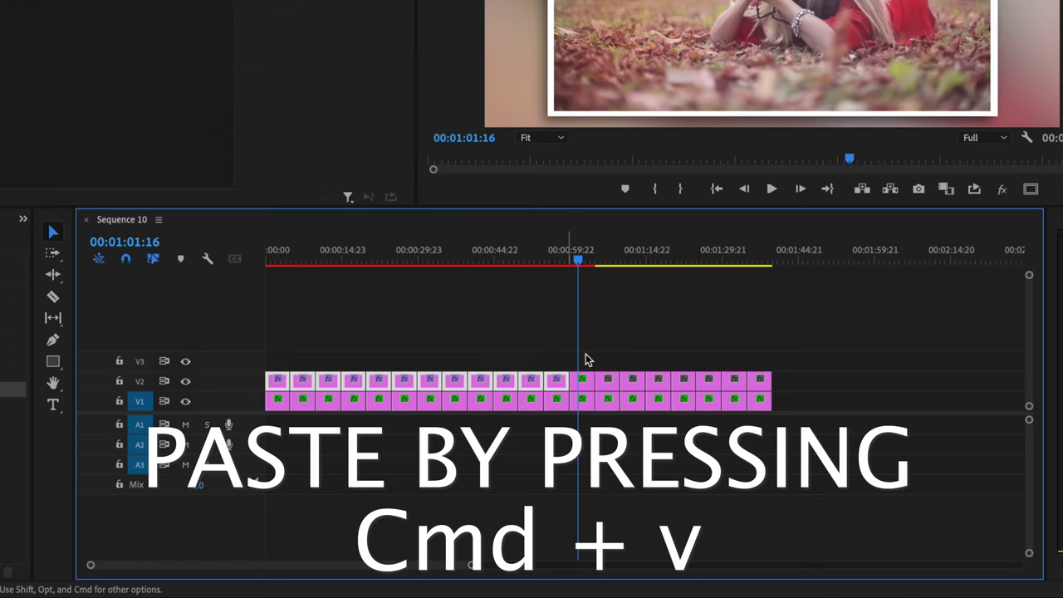
click(610, 378)
drag(613, 375, 774, 382)
key(super+v)
Step: Scrub through the timeline to check the borders and scale of the V2 photos, ending at 00:01:02:15 on 1.jpg
click(581, 259)
drag(589, 262, 666, 261)
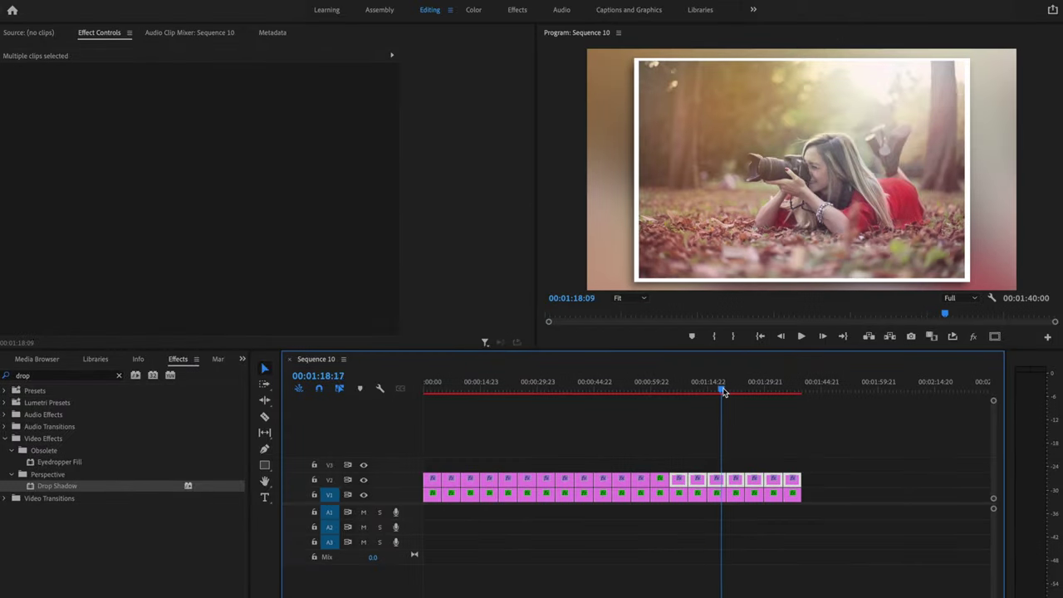
drag(722, 391, 563, 406)
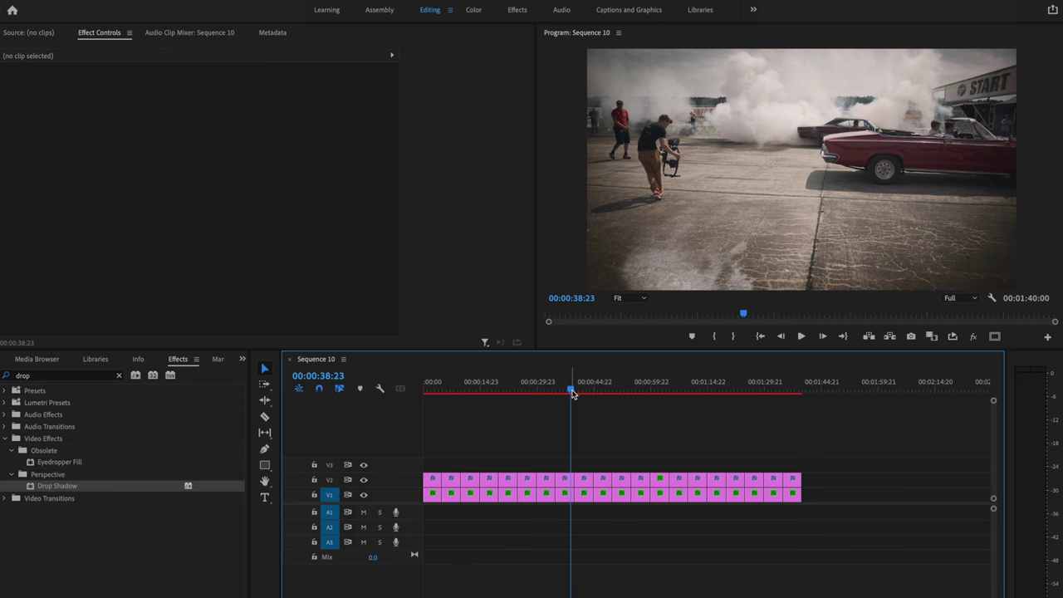
drag(571, 394, 662, 394)
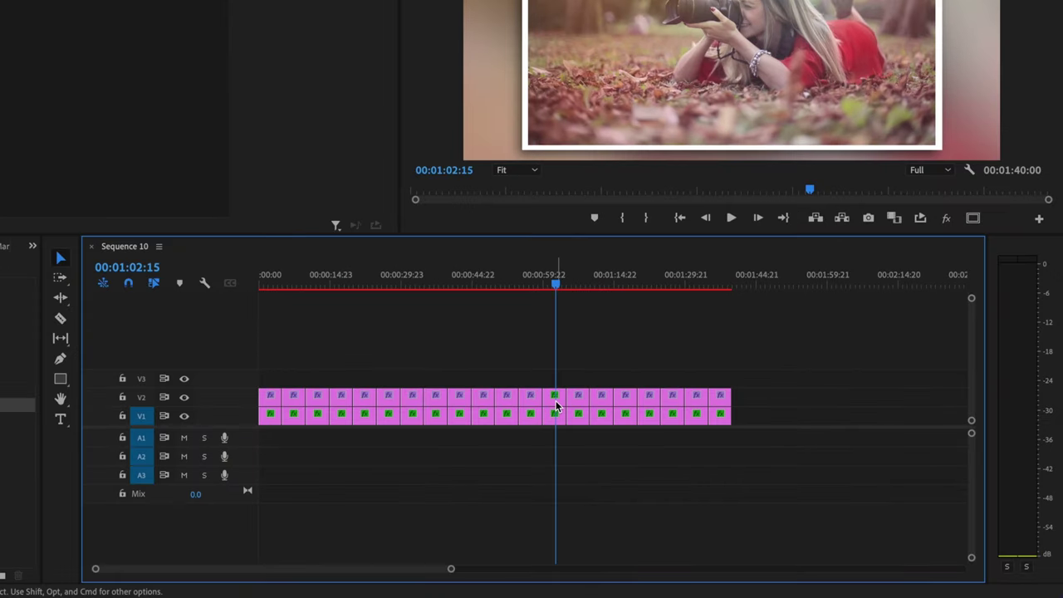
Step: Copy 1.jpg on V2, paste only its Motion and Opacity attributes onto all V2 clips, without the shadow effects, and scrub back to 00:00:44:19
click(554, 396)
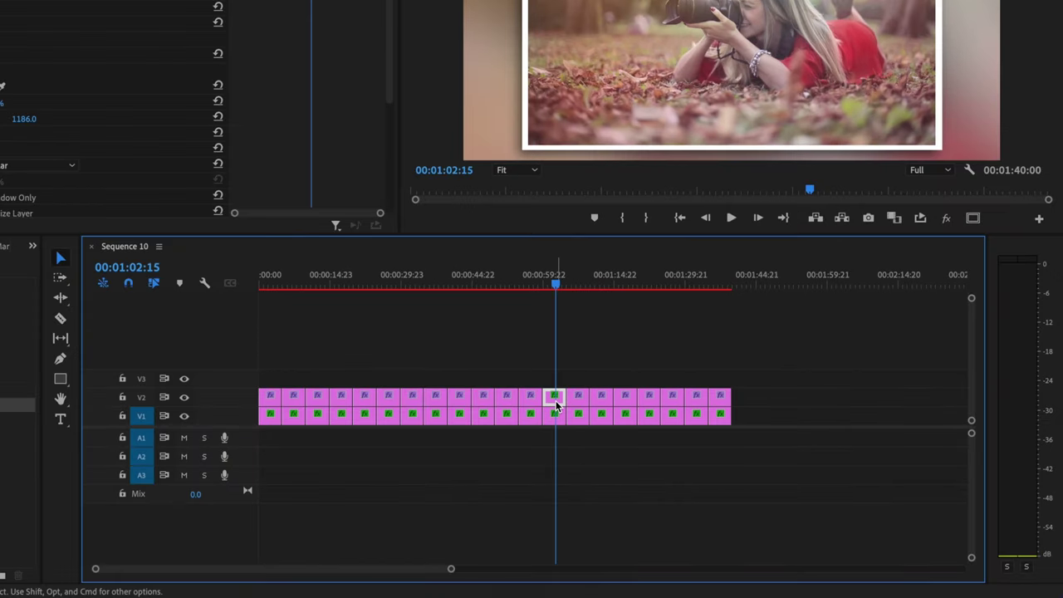
right_click(556, 400)
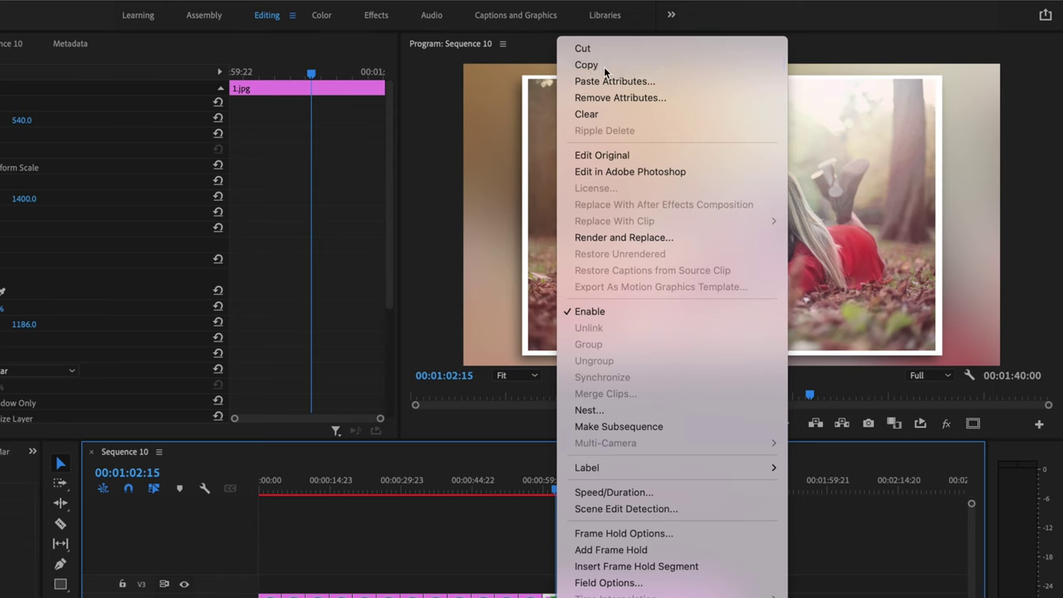
click(604, 66)
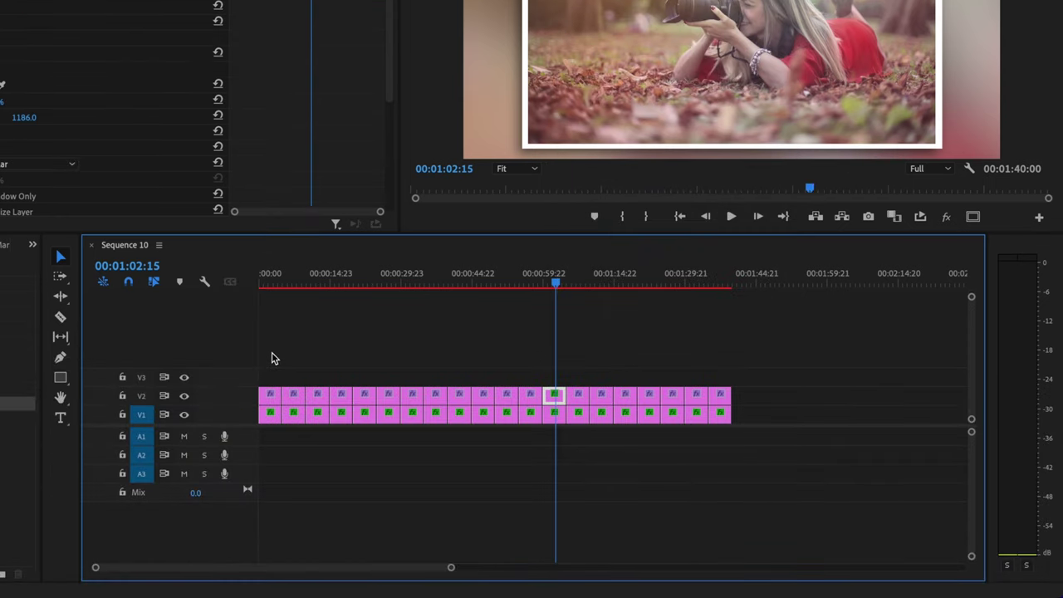
drag(268, 350, 742, 400)
right_click(675, 400)
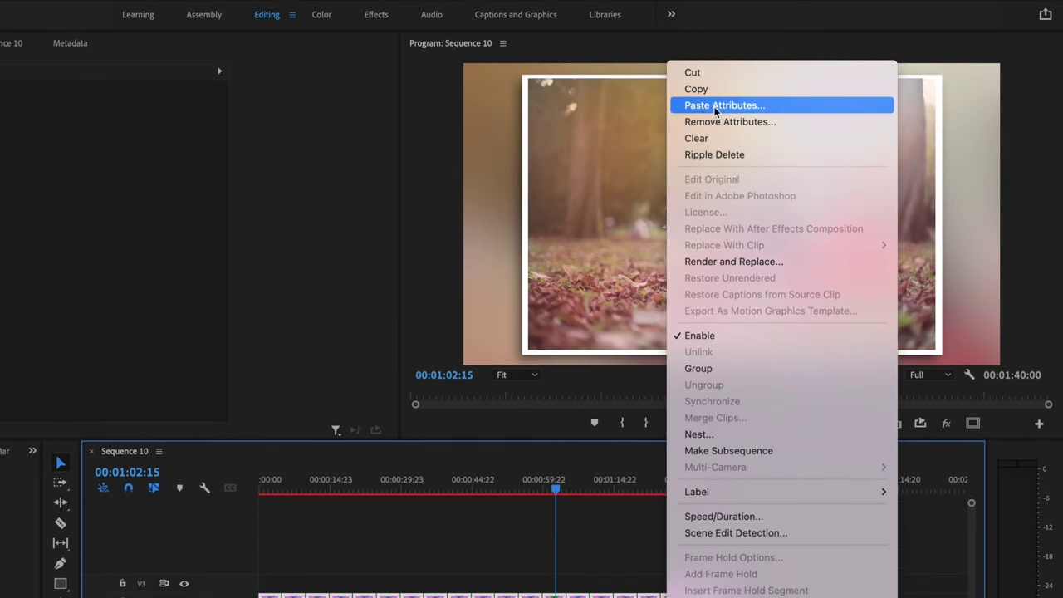
click(715, 106)
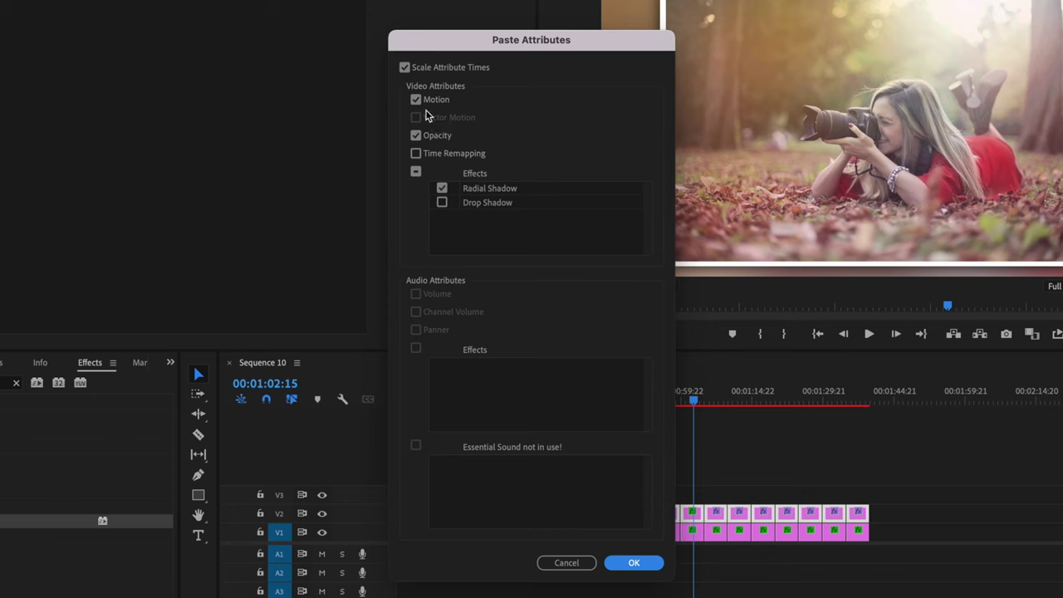
click(415, 172)
click(415, 173)
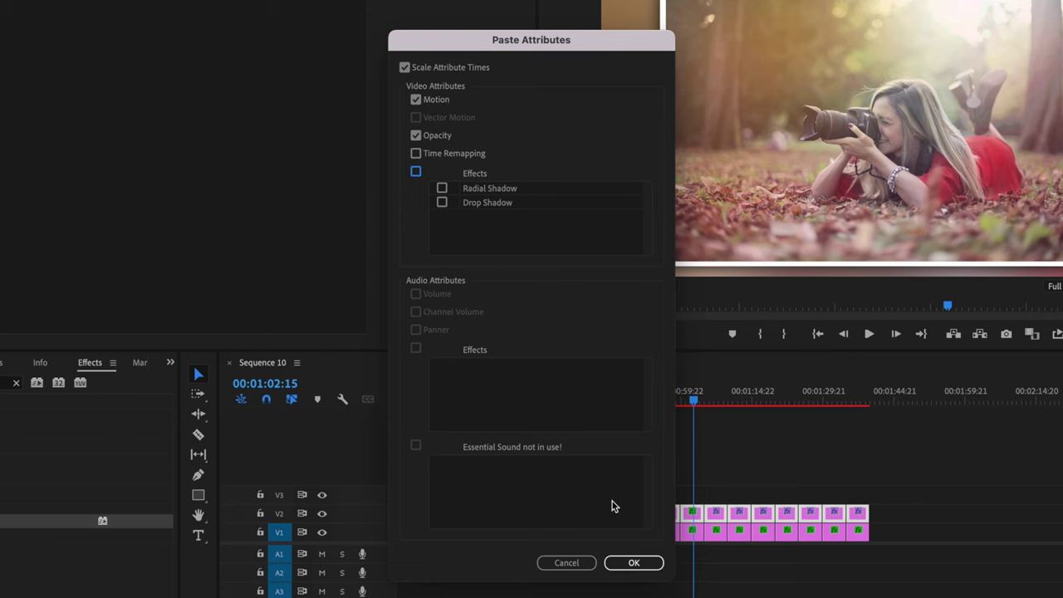
click(648, 568)
drag(693, 407, 475, 384)
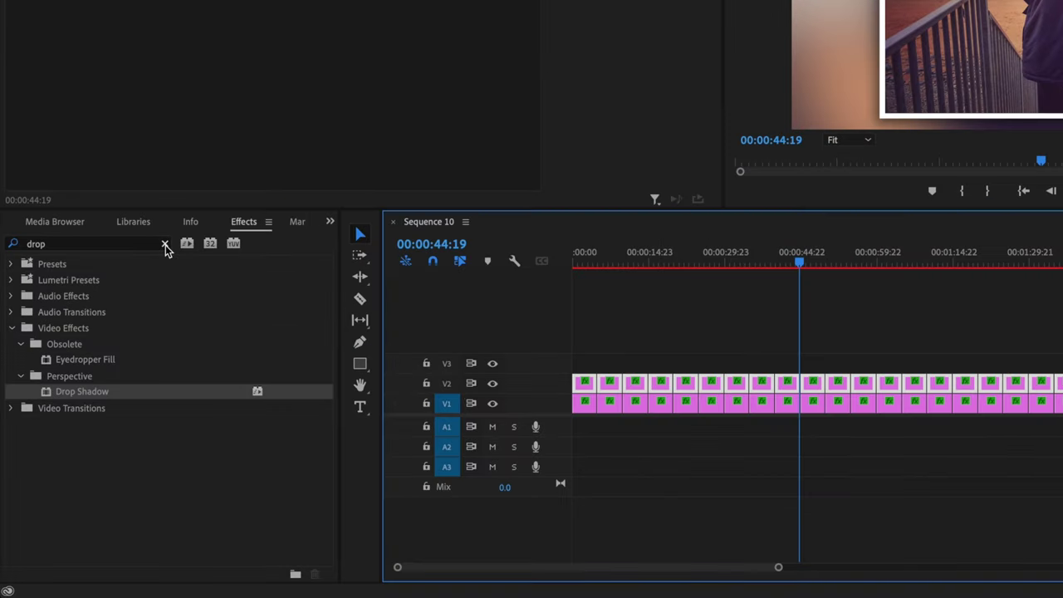
Step: Clear the effects search, find Film Dissolve among the Dissolve video transitions, and set it as the default transition
click(165, 244)
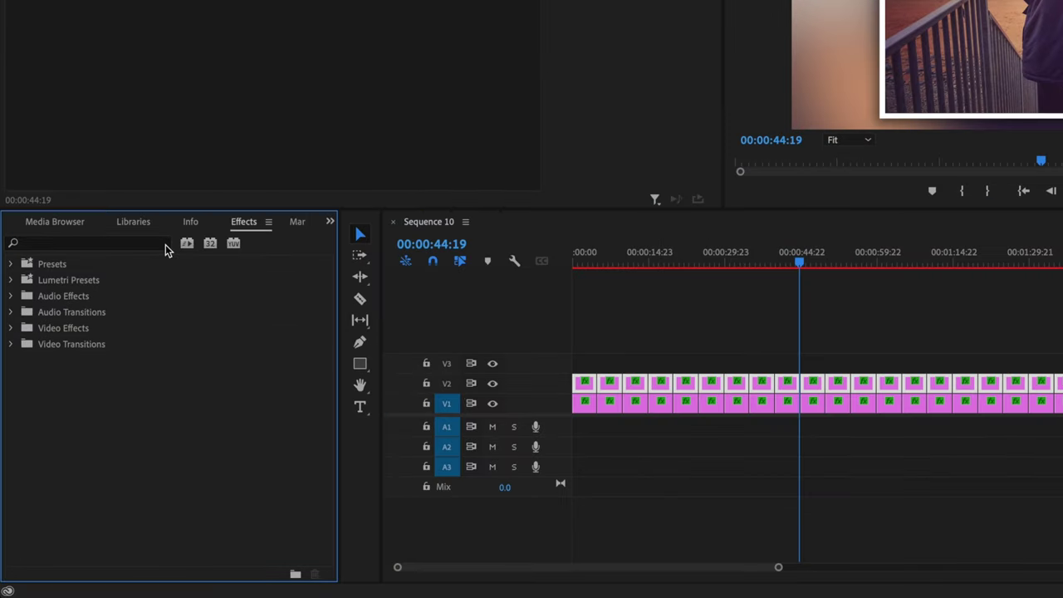
click(11, 344)
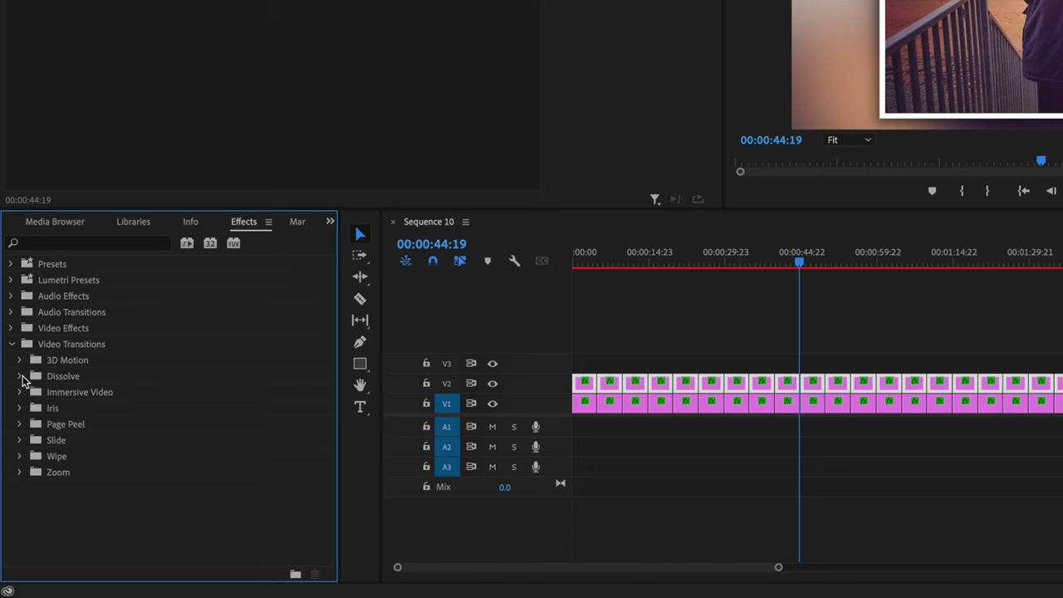
click(21, 376)
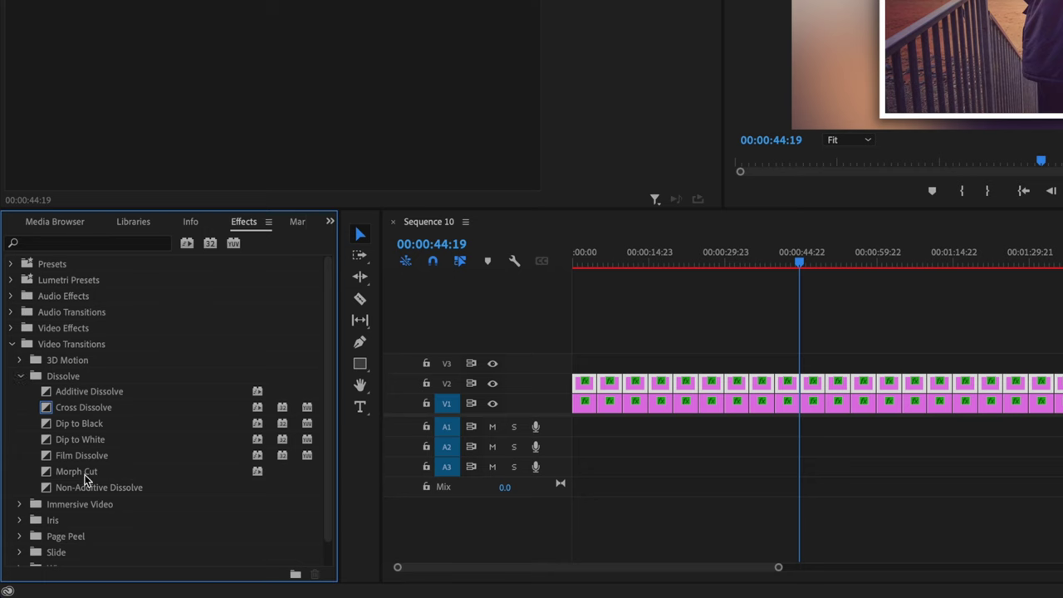
click(85, 462)
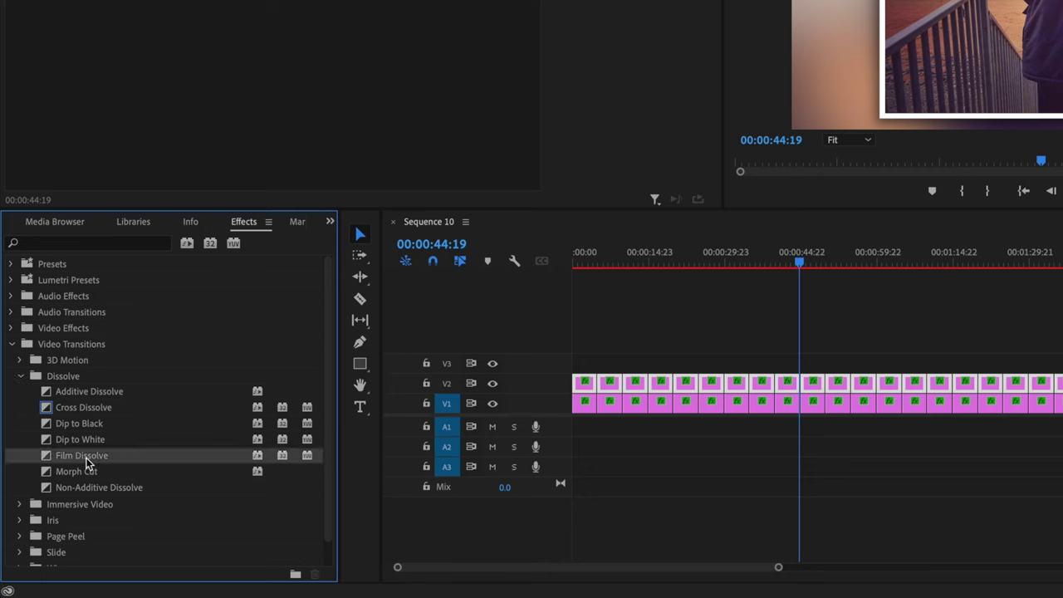
right_click(86, 462)
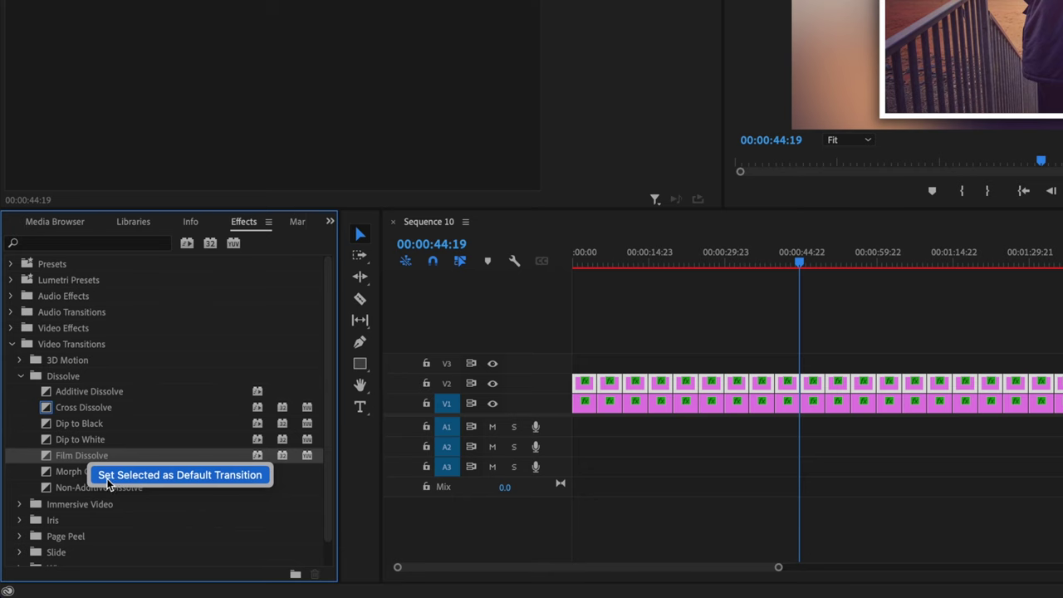
click(177, 477)
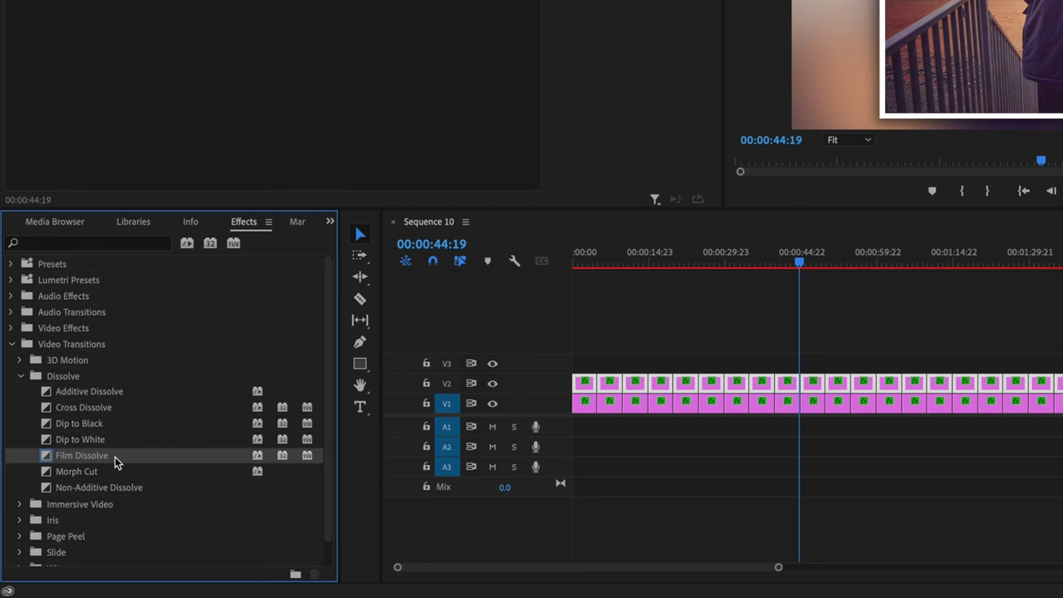
Step: Apply the default transition to all clips on V1 and V2, and inspect the cuts from the start of the sequence
drag(830, 320, 257, 458)
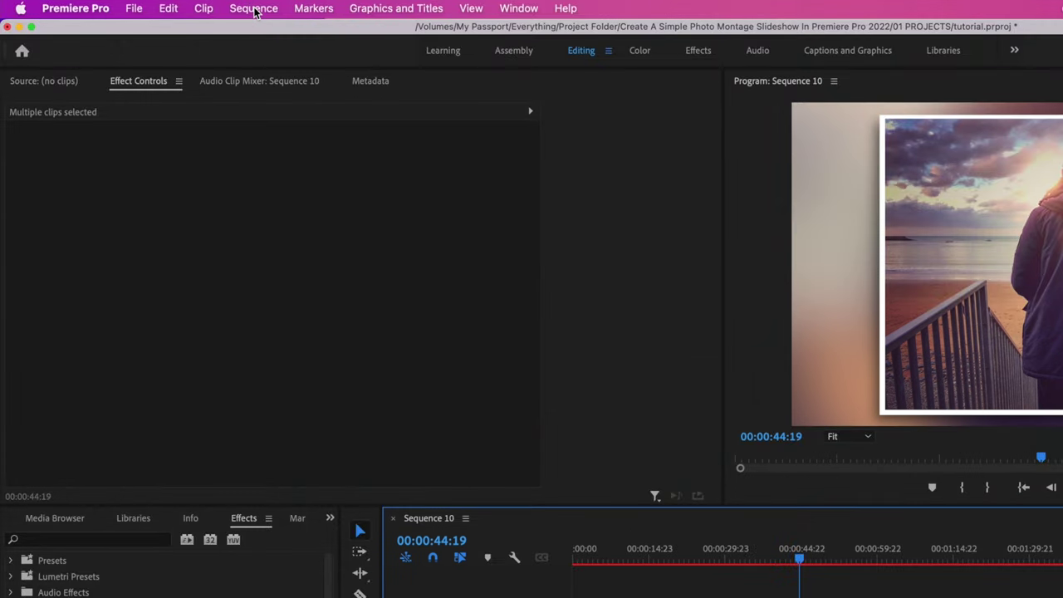
click(254, 9)
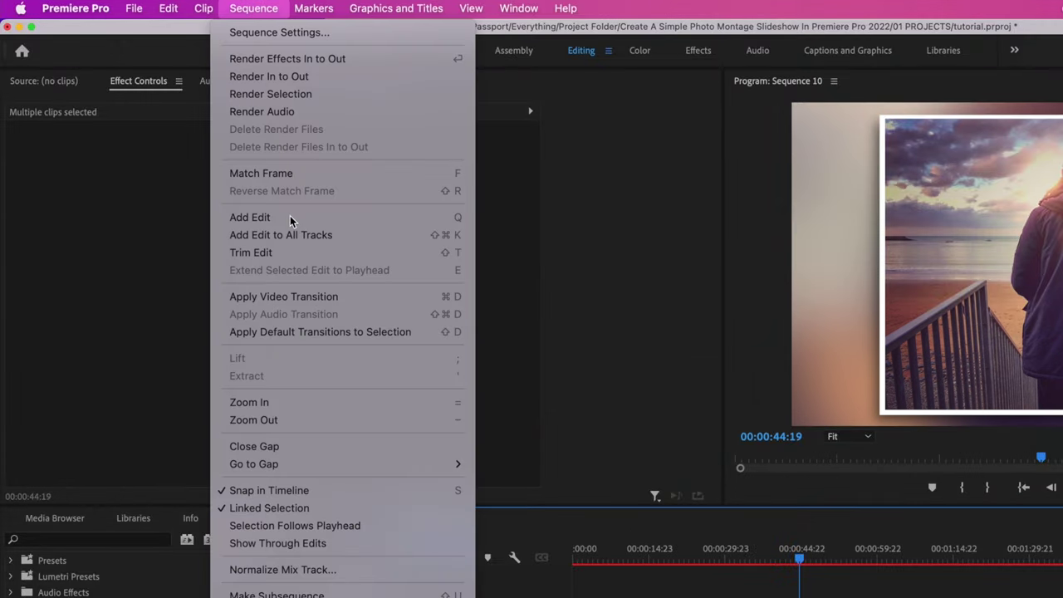
click(307, 332)
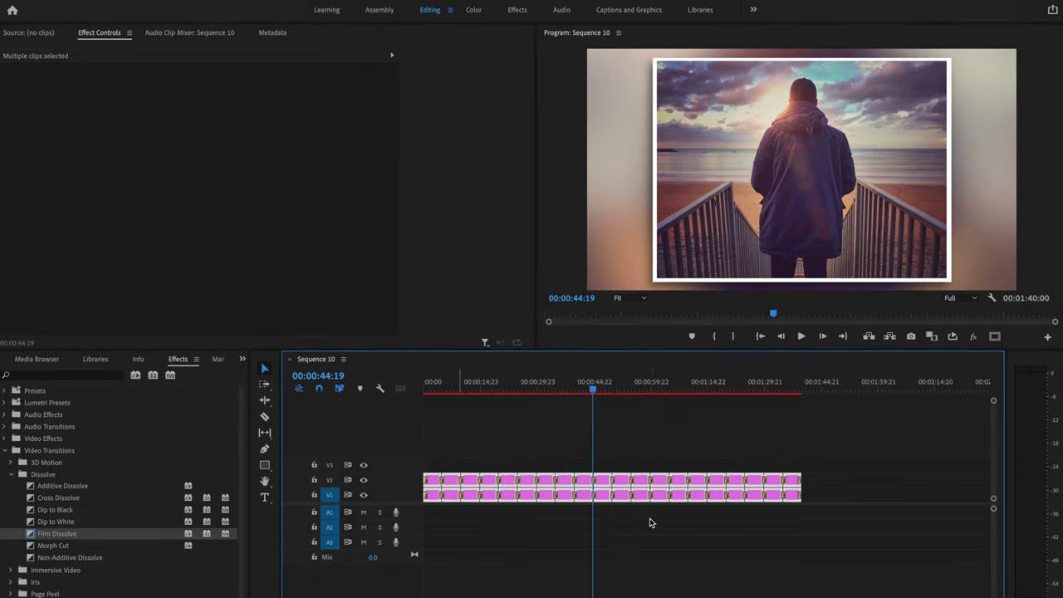
drag(593, 392, 411, 371)
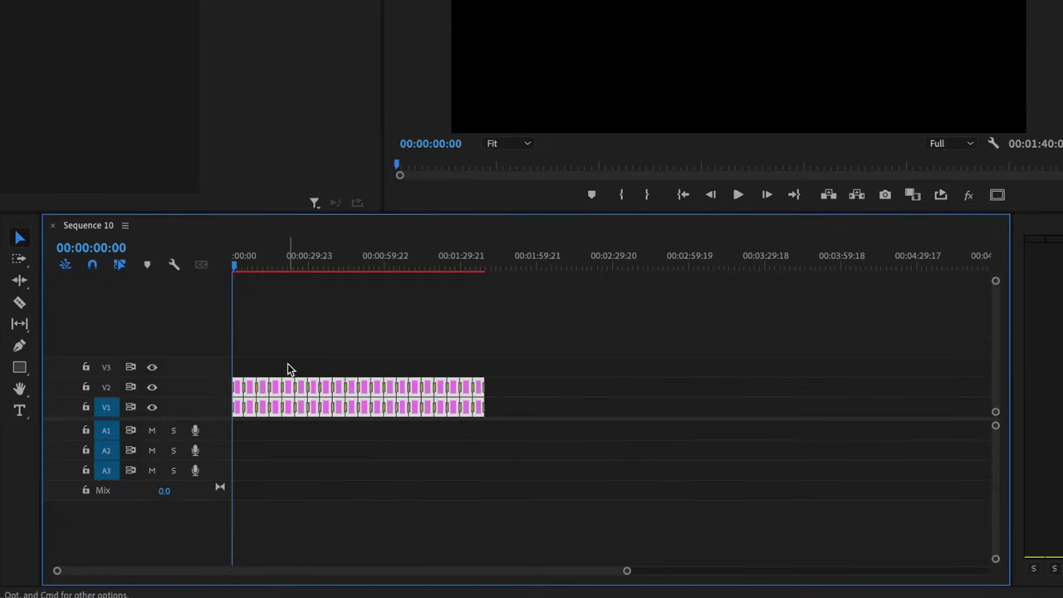
key(=)
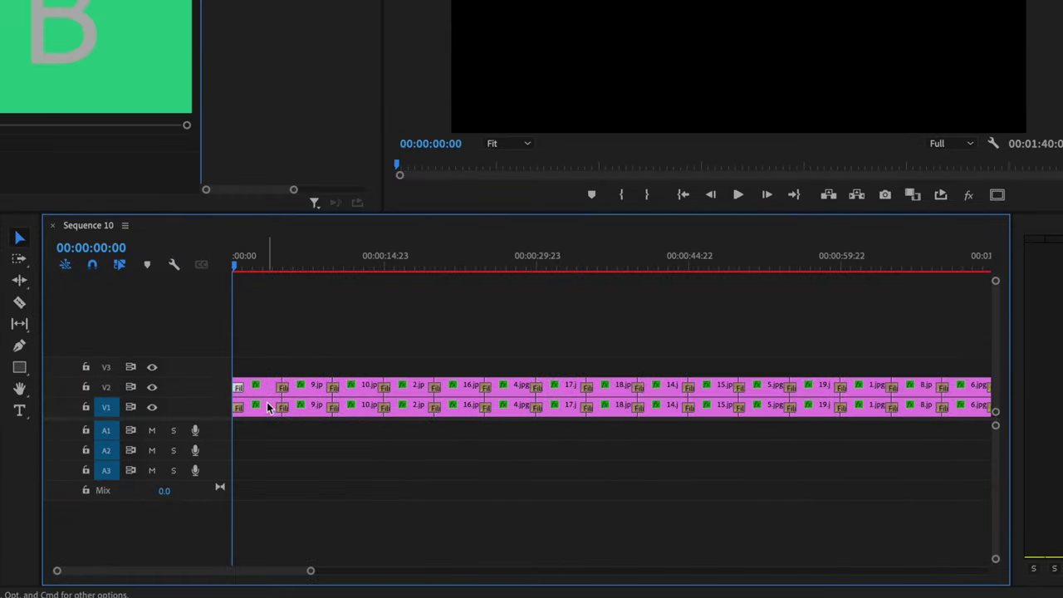
scroll(352, 471, down, 5)
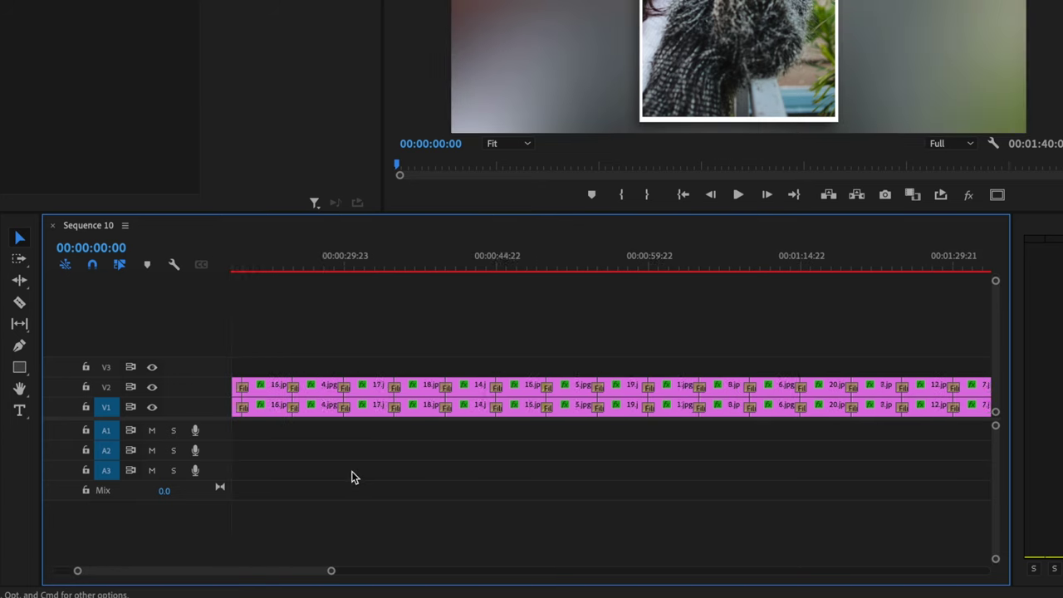
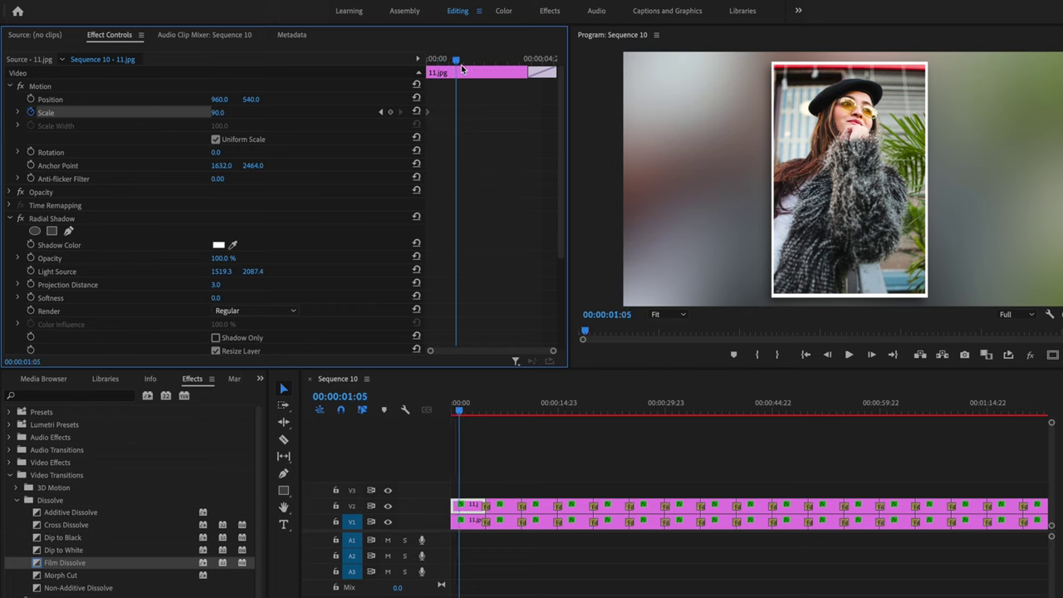
Step: Add a Scale keyframe of 85 to 11.jpg on V2, move it to the clip's end, and play the animation from the start
click(218, 112)
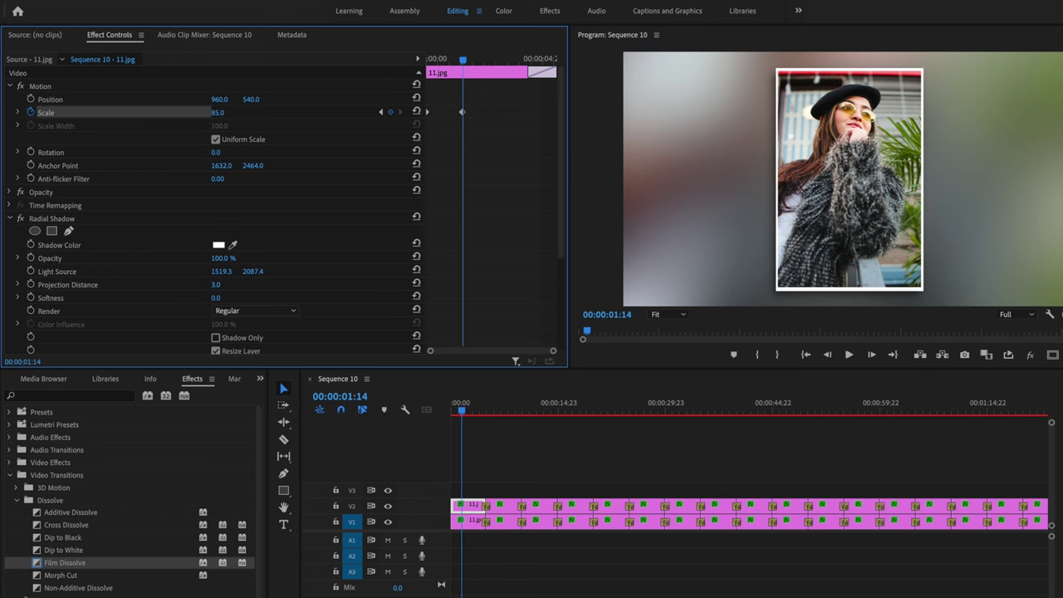
drag(463, 113, 574, 112)
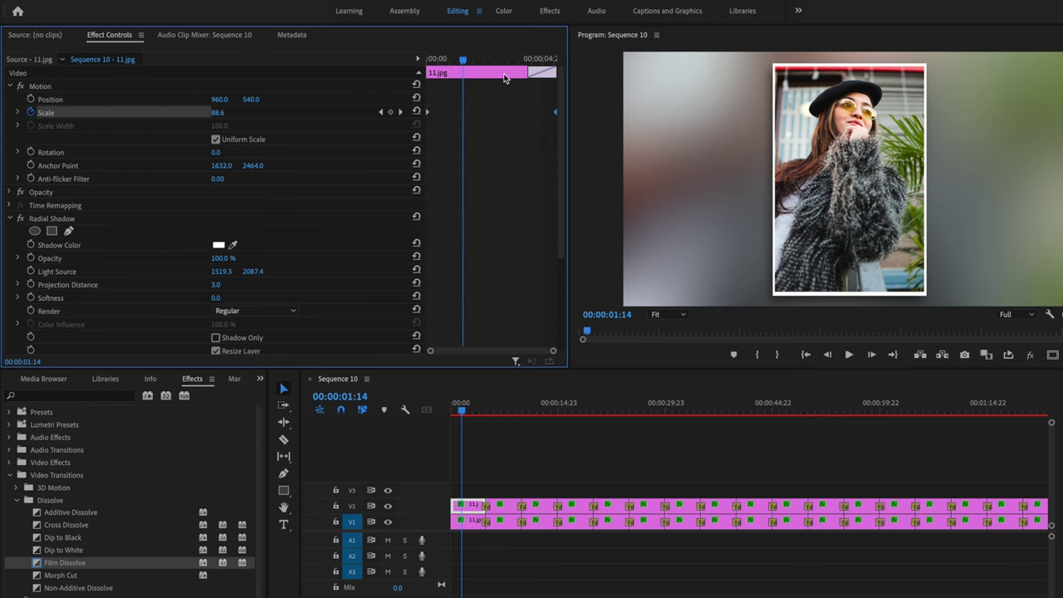
drag(463, 67, 382, 66)
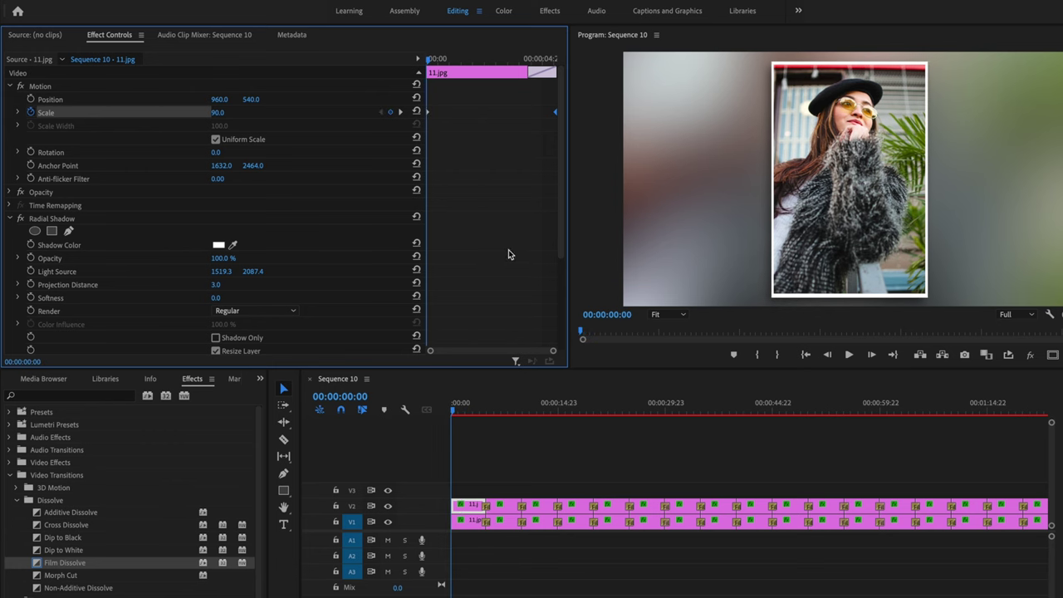
key(space)
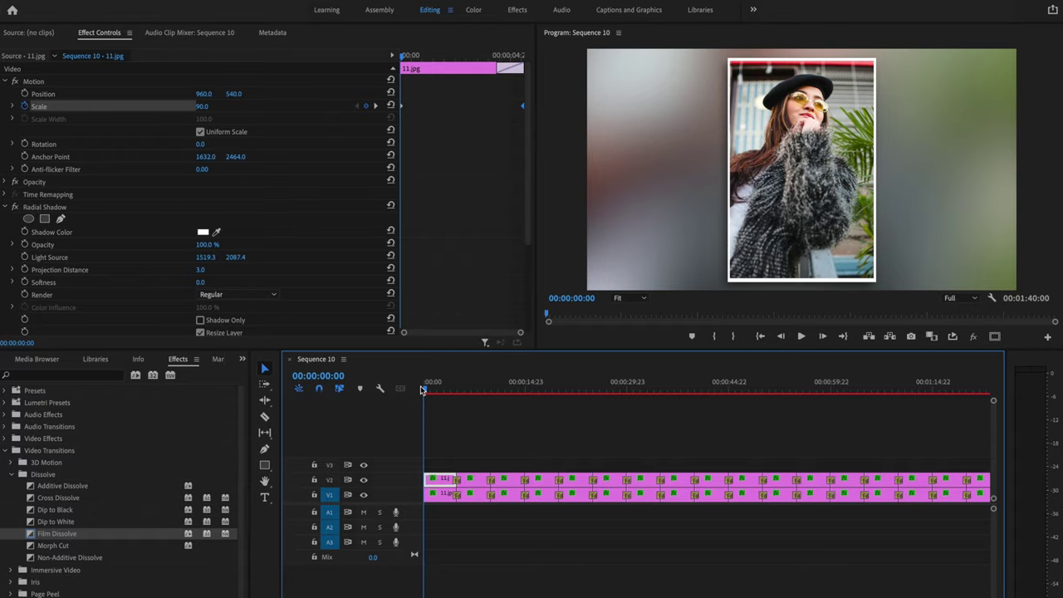
Step: Copy the animated 11.jpg and paste its Motion and Opacity attributes onto every V2 clip, with Radial Shadow and Drop Shadow excluded
click(505, 425)
key(minus)
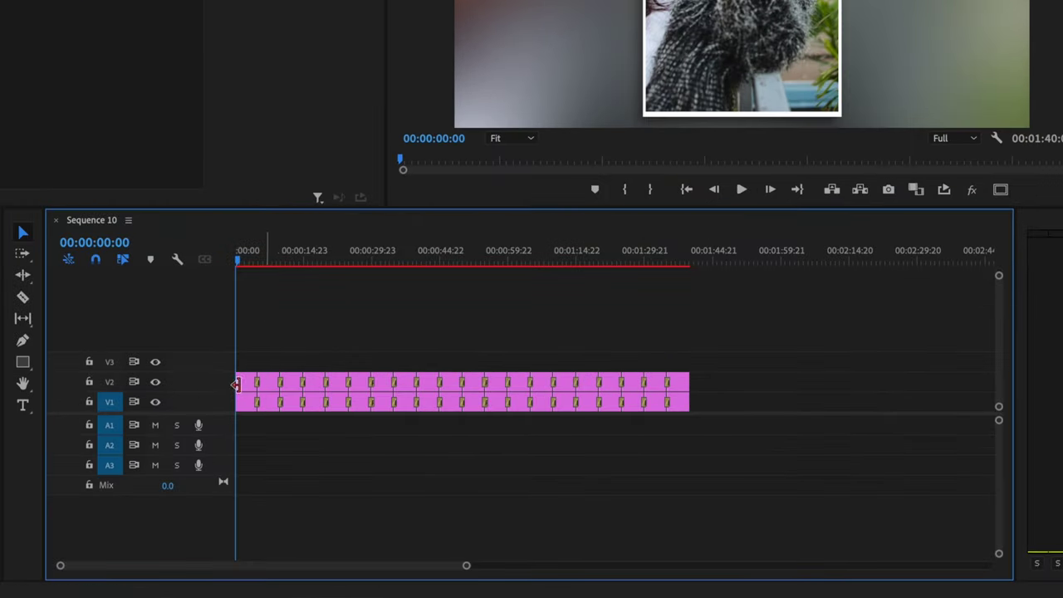
click(242, 384)
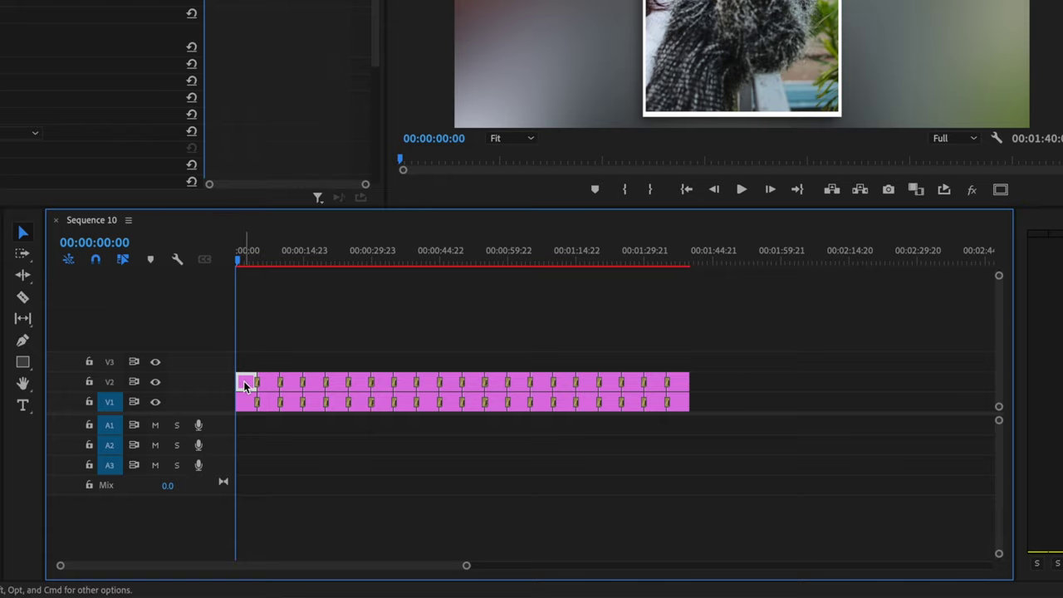
right_click(244, 385)
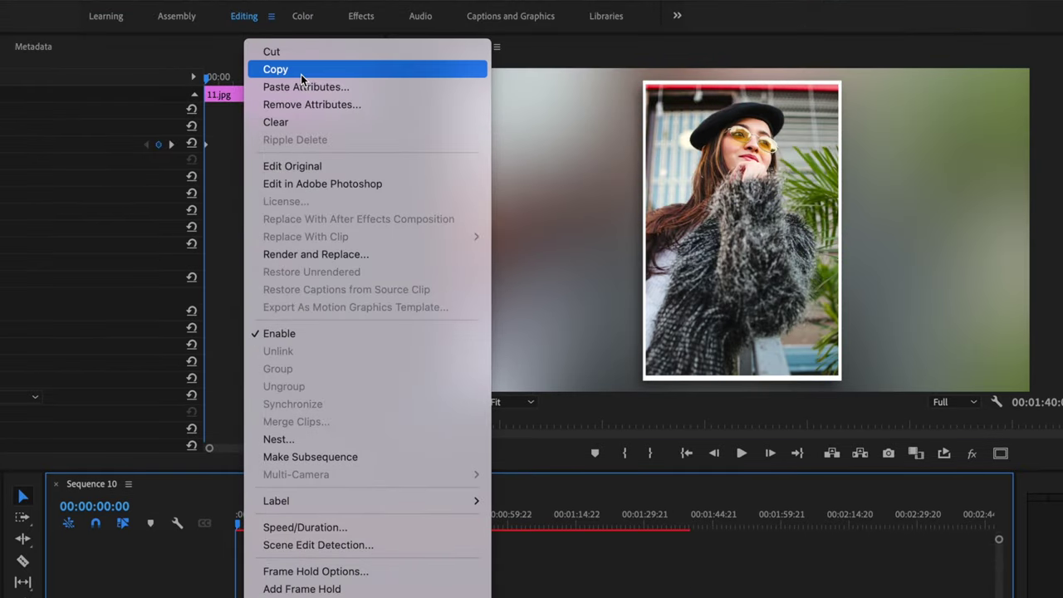
click(301, 71)
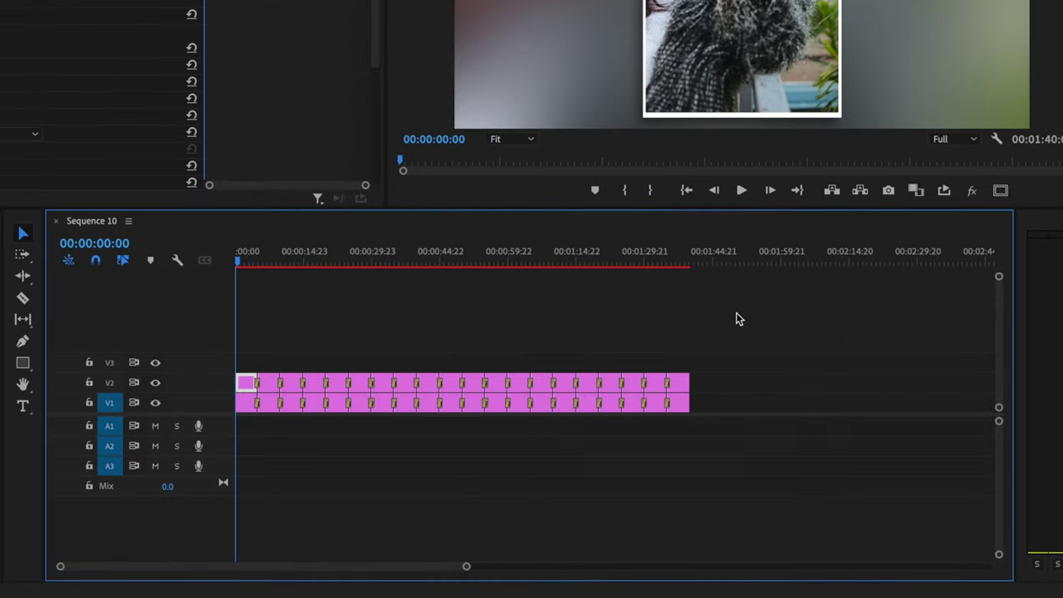
drag(736, 314, 252, 384)
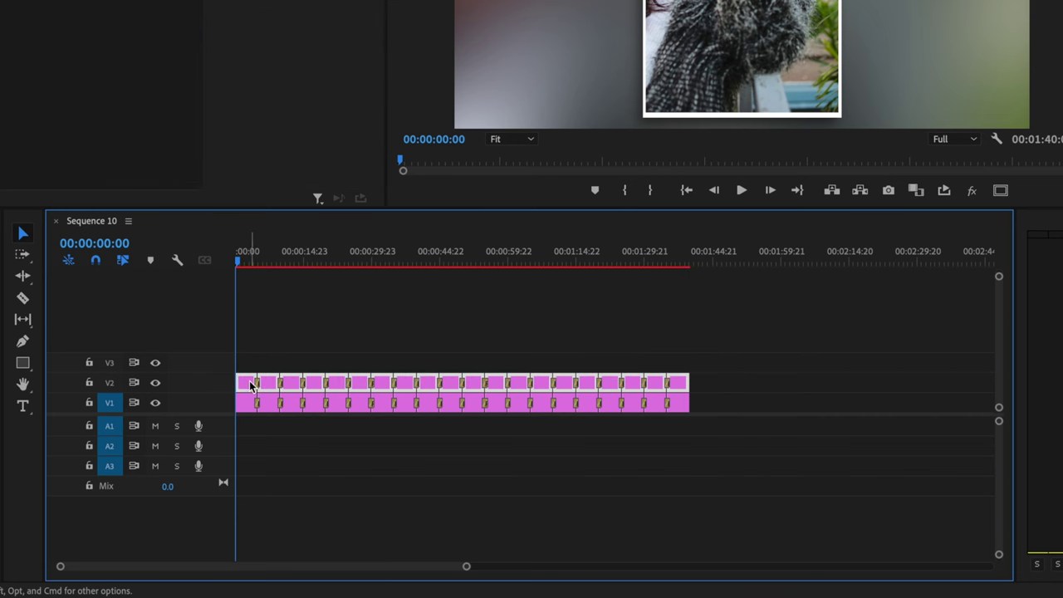
right_click(247, 388)
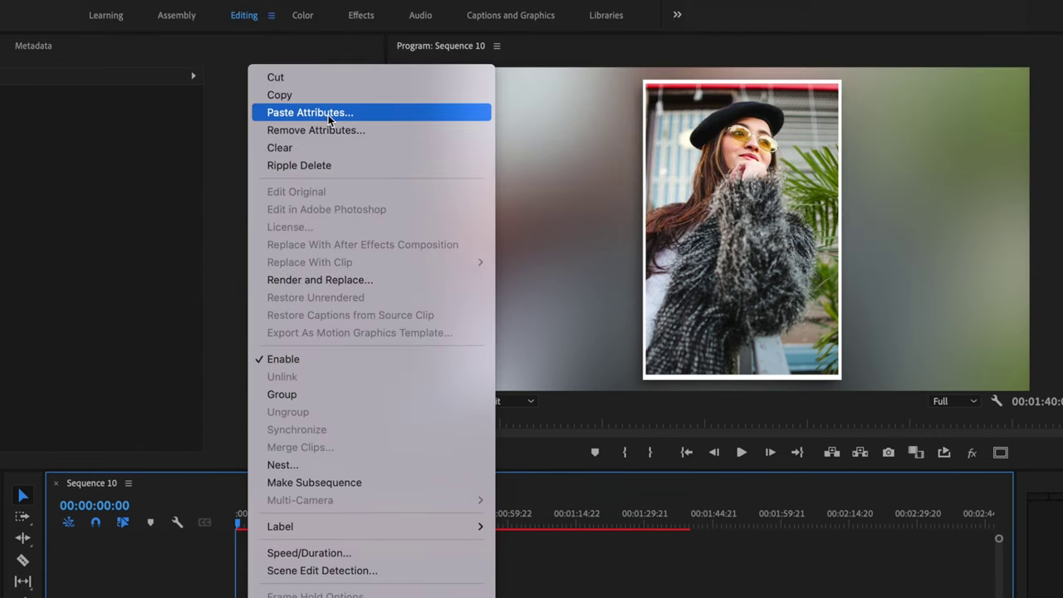
click(327, 114)
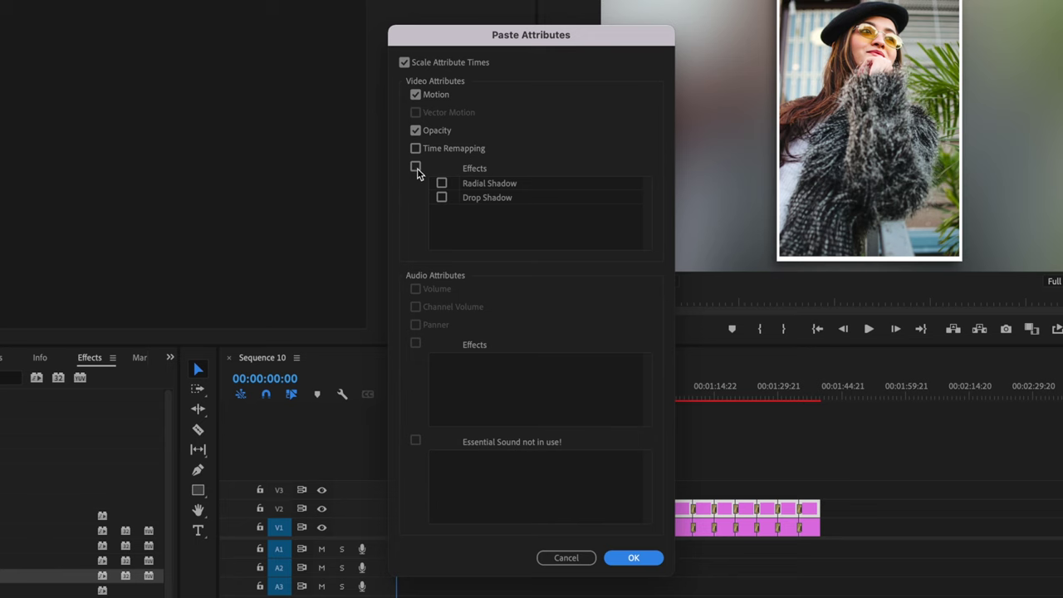
click(643, 559)
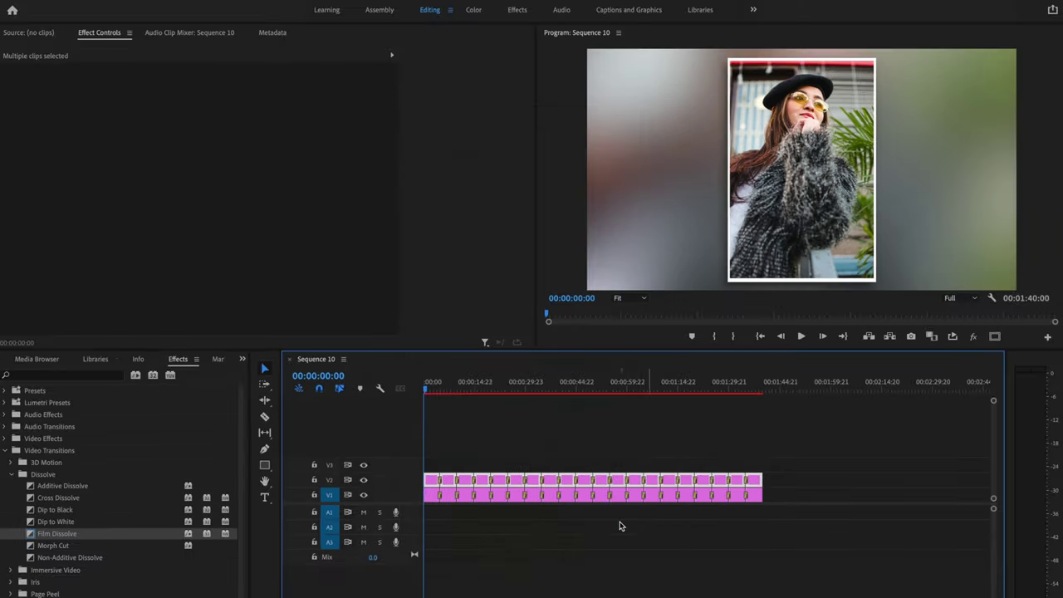